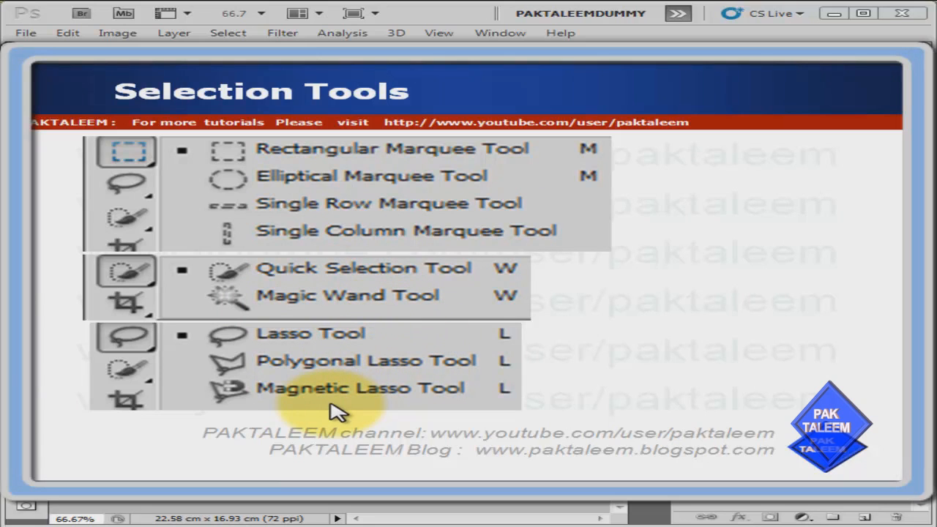
pyautogui.click(630, 314)
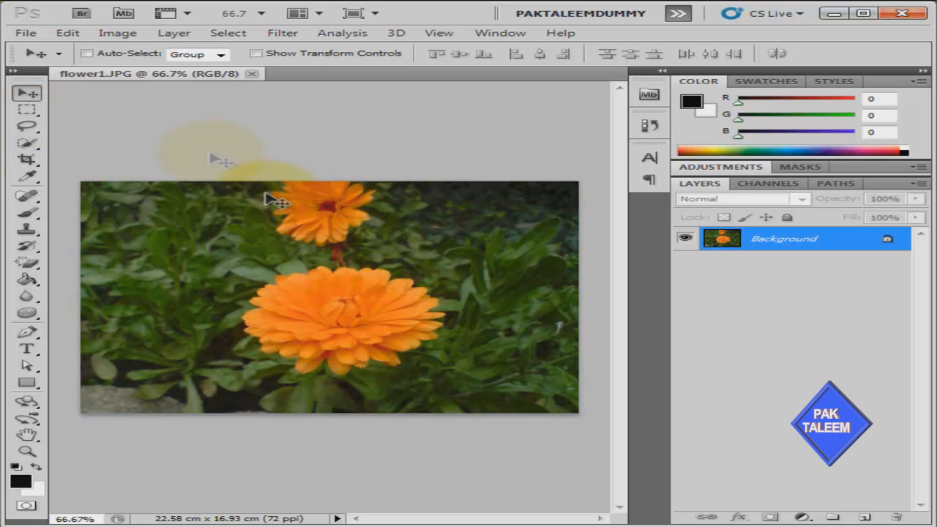
# Step: Draw a rectangular marquee selection from the photo's upper-left foliage across the small flower and most of the large flower
pyautogui.click(36, 123)
pyautogui.click(87, 106)
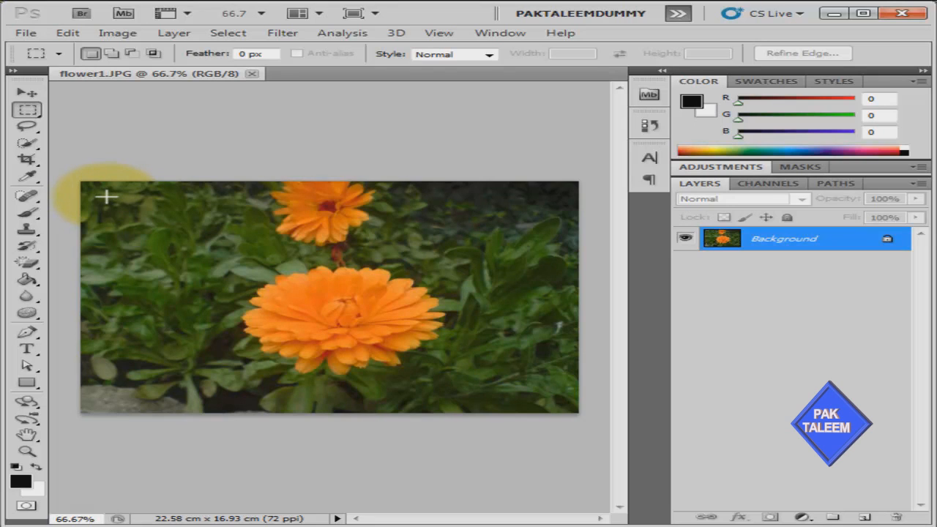
pyautogui.moveTo(106, 196); pyautogui.dragTo(147, 228)
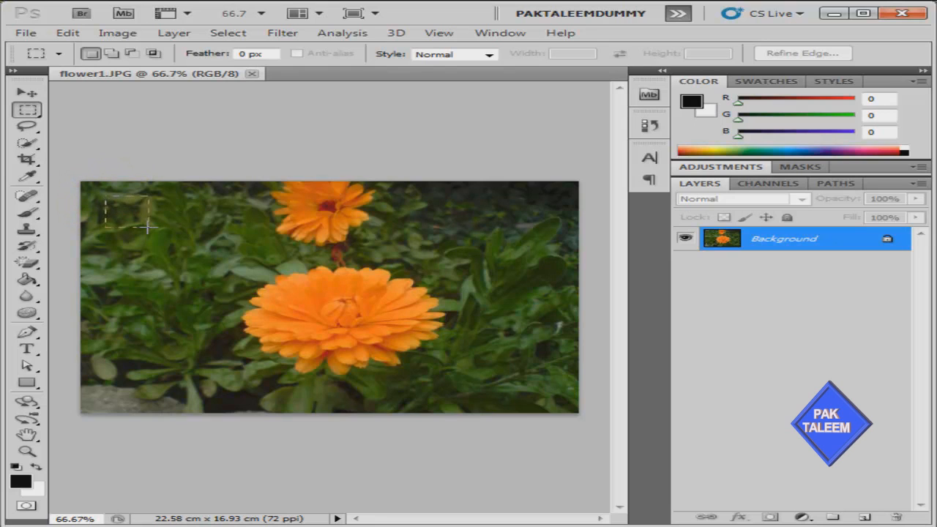
pyautogui.moveTo(147, 229); pyautogui.dragTo(469, 233)
pyautogui.press('shift')
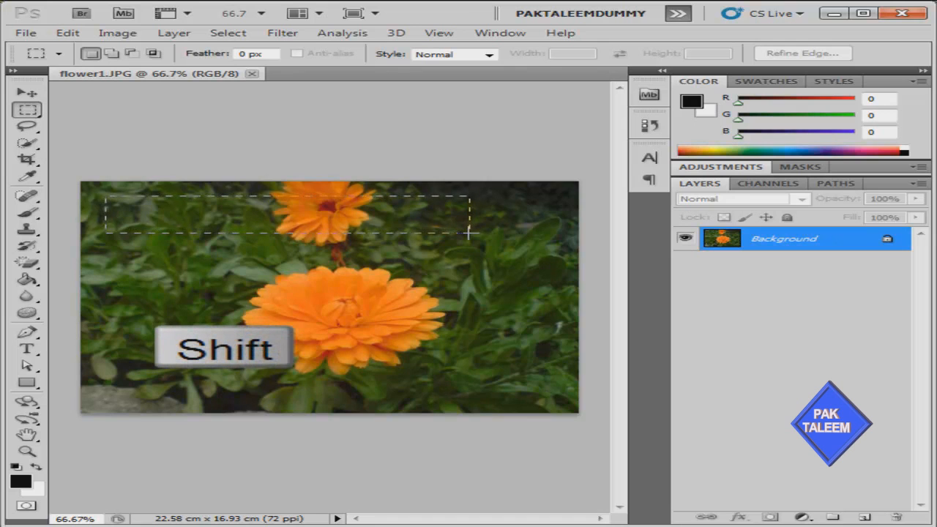
pyautogui.moveTo(468, 233); pyautogui.dragTo(416, 389)
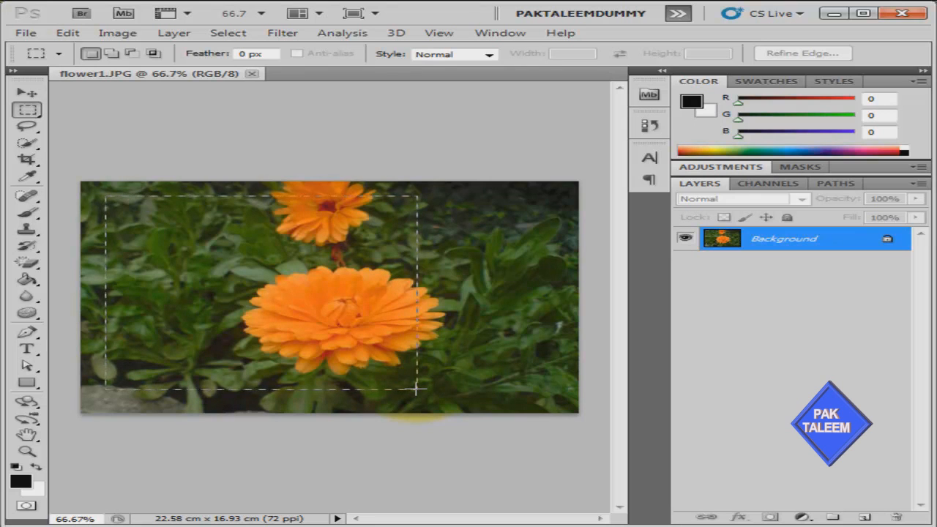
pyautogui.moveTo(416, 389); pyautogui.dragTo(444, 347)
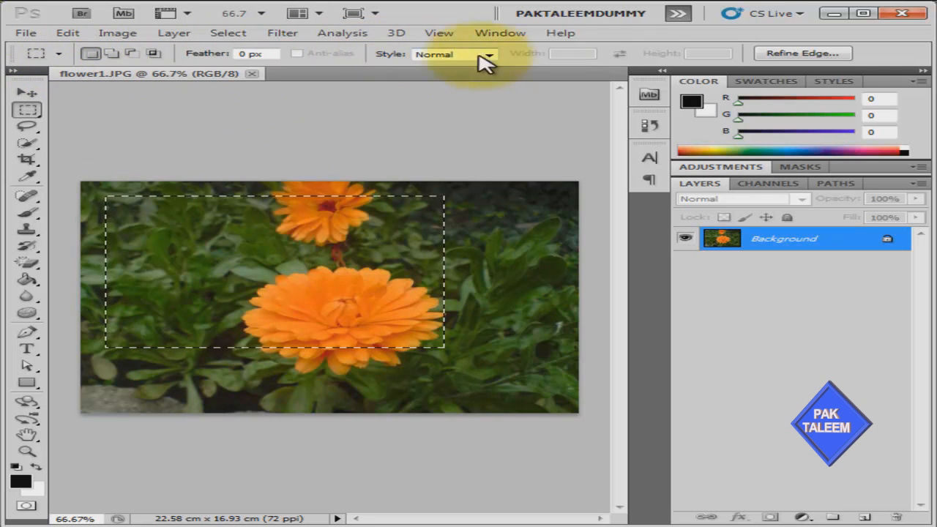
# Step: Add an overlapping rectangle extending toward the photo's lower-right corner to the selection, and subtract a strip along its lower edge
pyautogui.click(112, 54)
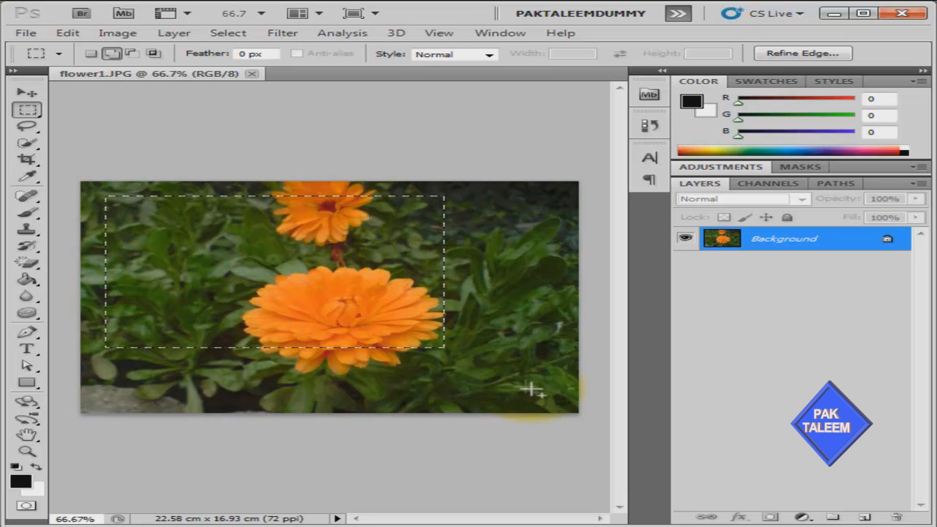
pyautogui.moveTo(560, 392); pyautogui.dragTo(252, 272)
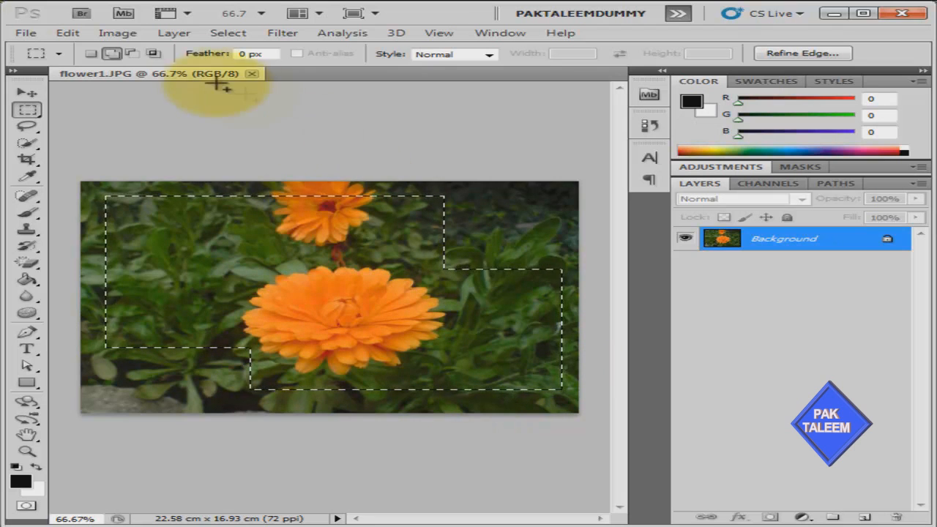
pyautogui.click(133, 56)
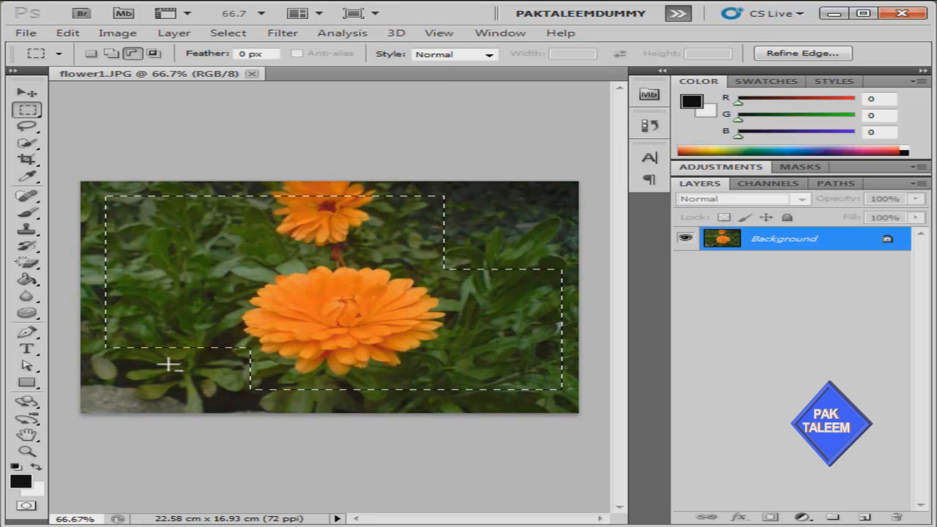
pyautogui.moveTo(168, 364); pyautogui.dragTo(571, 406)
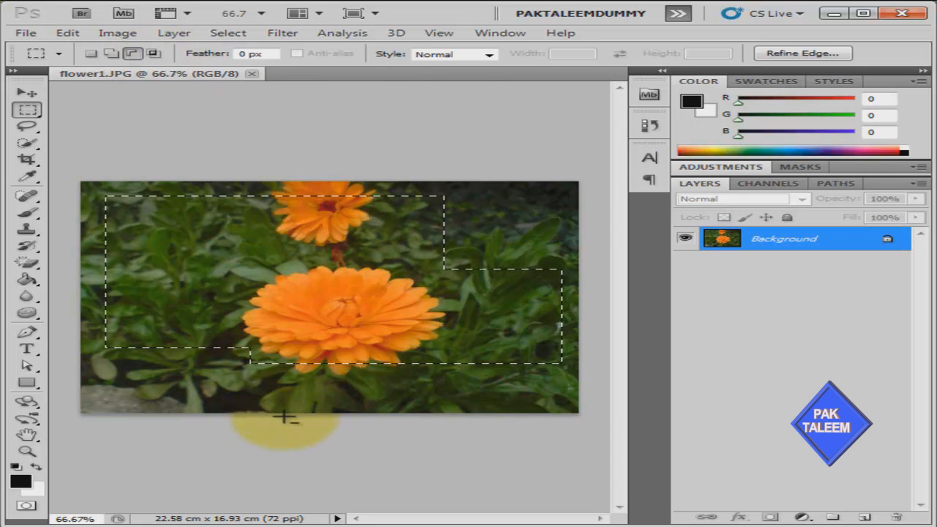
# Step: Intersect the selection with a rectangle spanning the large flower and the foliage beside it, and restore the new-selection mode
pyautogui.click(153, 53)
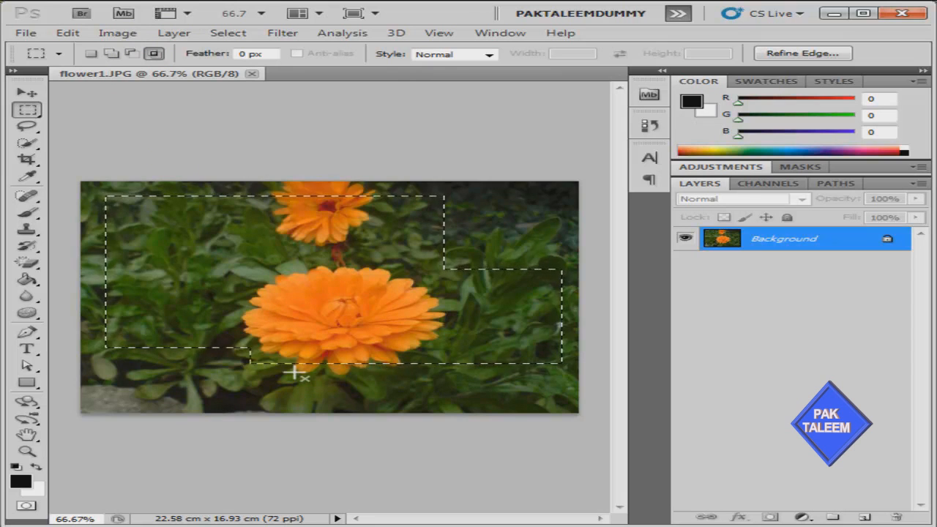
pyautogui.moveTo(264, 392); pyautogui.dragTo(569, 234)
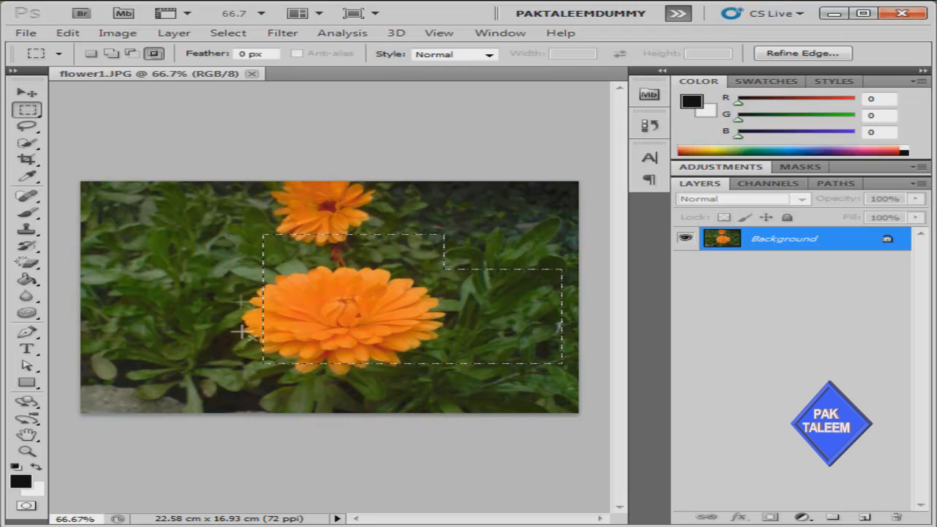
pyautogui.click(90, 54)
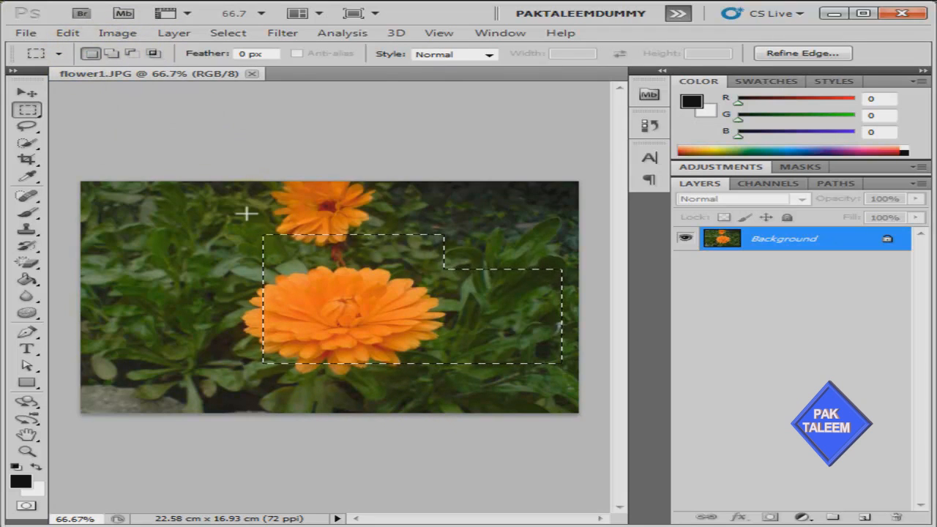
pyautogui.click(153, 54)
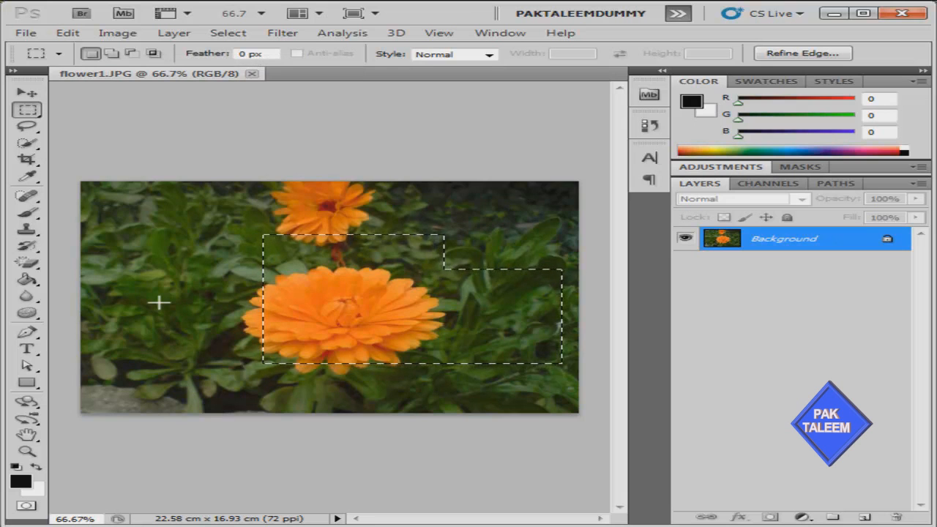
# Step: Add a rectangle over the lower-left foliage and the lower part of the large flower to the existing selection
pyautogui.press('shift')
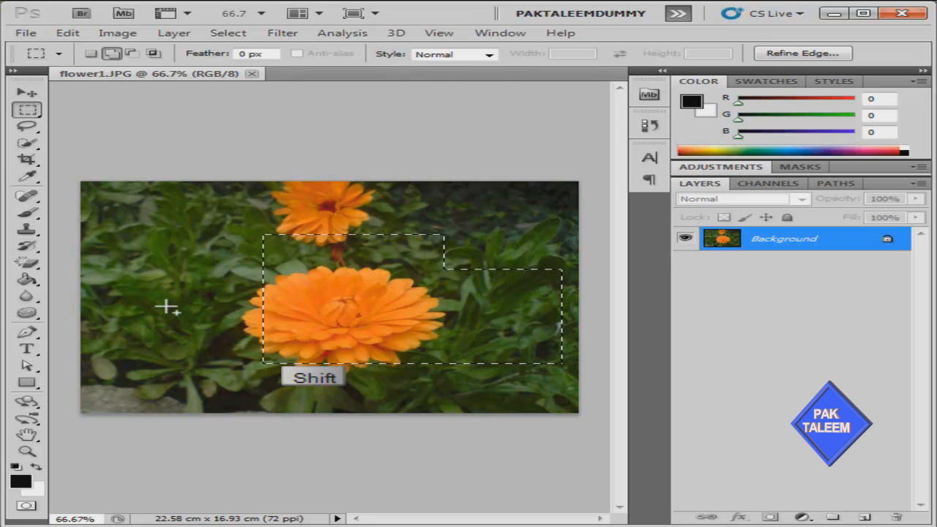
pyautogui.moveTo(143, 296); pyautogui.dragTo(223, 315)
pyautogui.moveTo(352, 377); pyautogui.dragTo(415, 405)
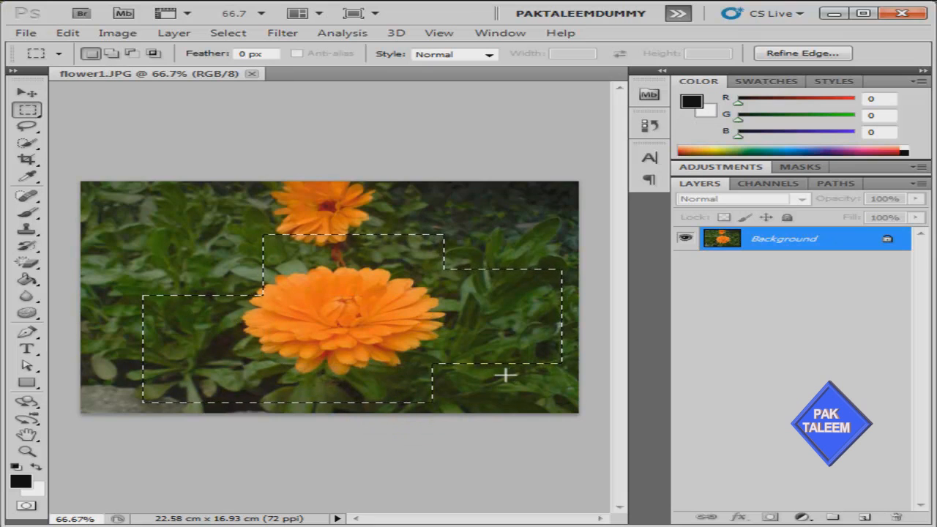
# Step: Subtract a rectangle reaching from the upper-left foliage into the large flower, and deselect everything
pyautogui.press('alt')
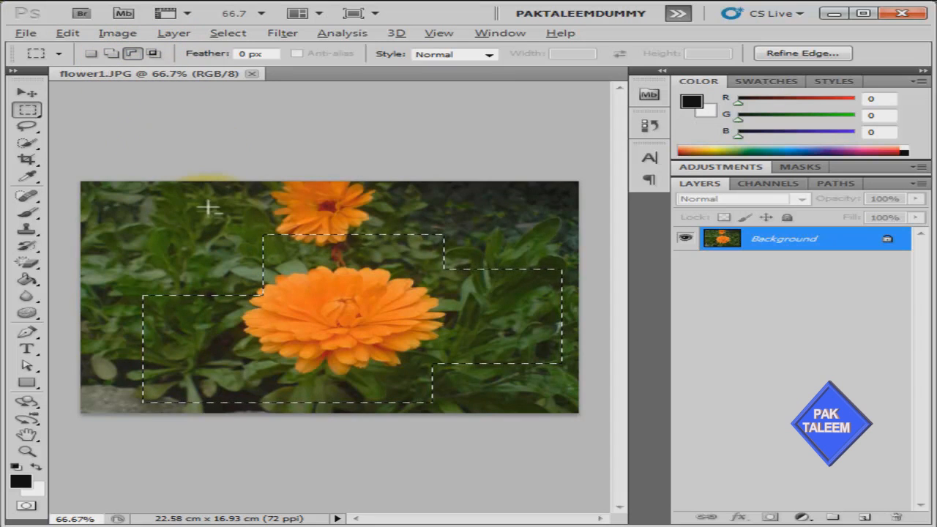
pyautogui.moveTo(144, 225); pyautogui.dragTo(331, 333)
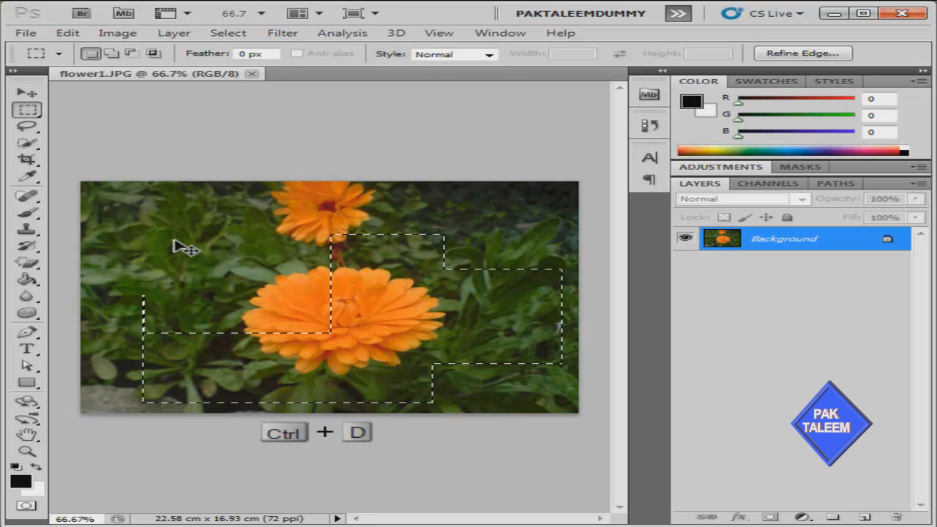
pyautogui.hotkey('ctrl', 'd')
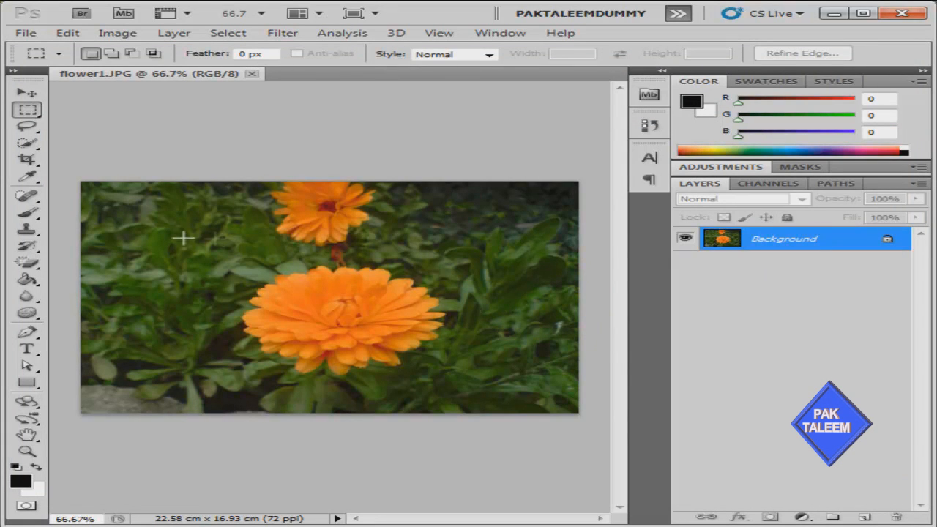
# Step: Draw a freely proportioned rectangular selection around the large flower and the lower part of the small one, using the Normal style
pyautogui.moveTo(373, 302); pyautogui.dragTo(422, 356)
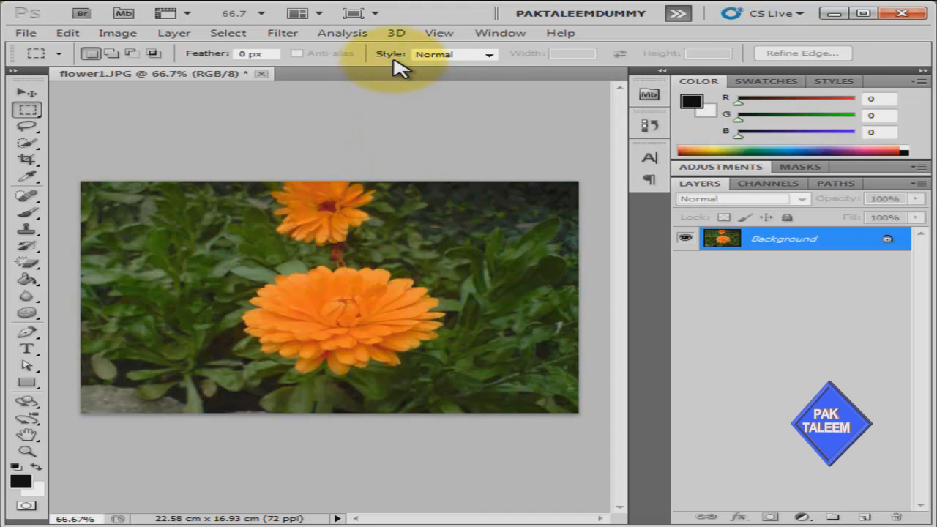
pyautogui.click(495, 57)
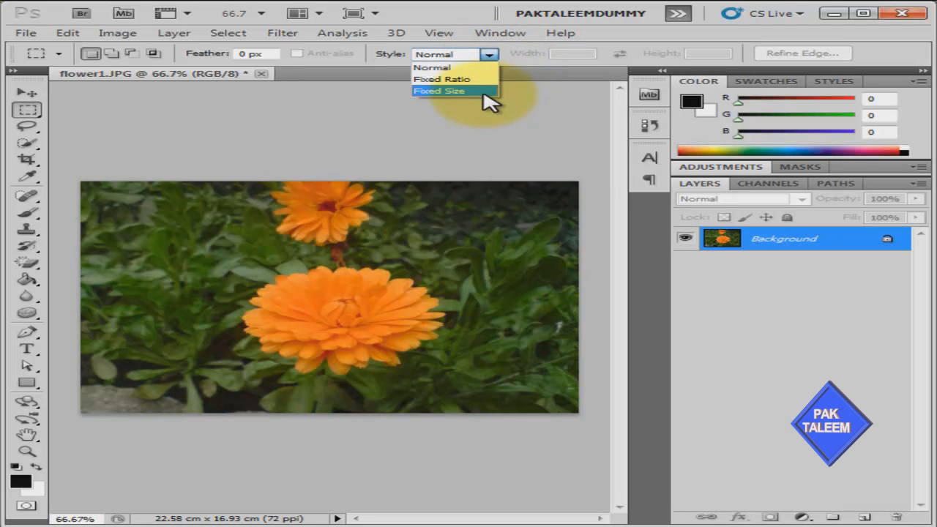
pyautogui.click(462, 67)
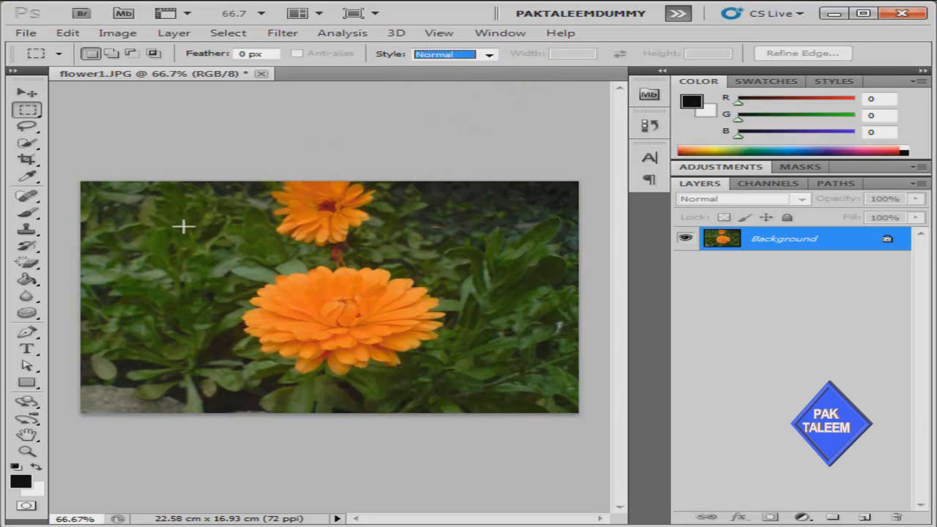
pyautogui.click(159, 212)
pyautogui.moveTo(159, 212); pyautogui.dragTo(500, 362)
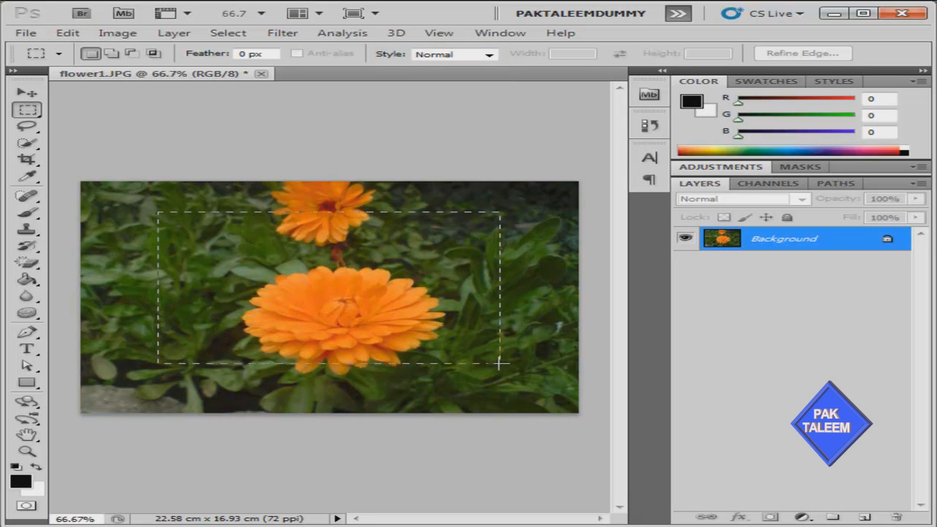
# Step: Switch the marquee style to Fixed Ratio and clear the current selection
pyautogui.click(489, 53)
pyautogui.click(466, 79)
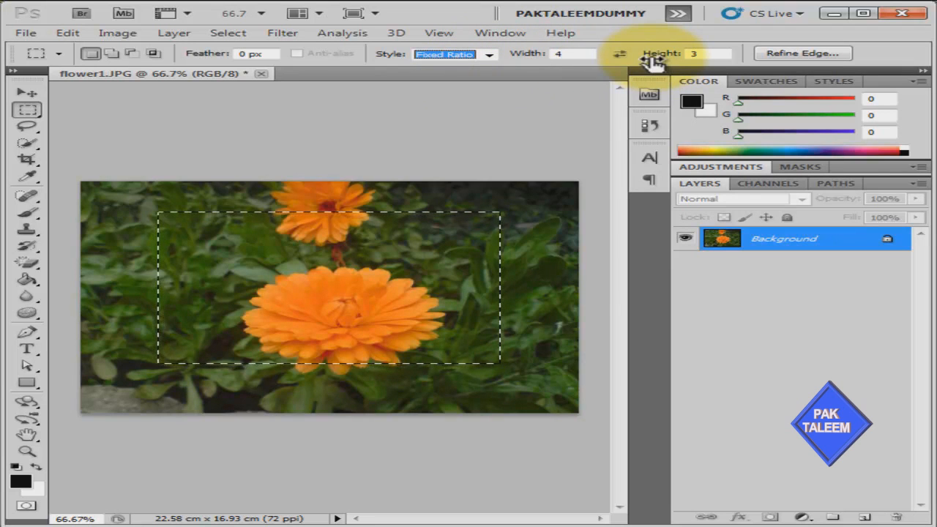
pyautogui.hotkey('ctrl', 'd')
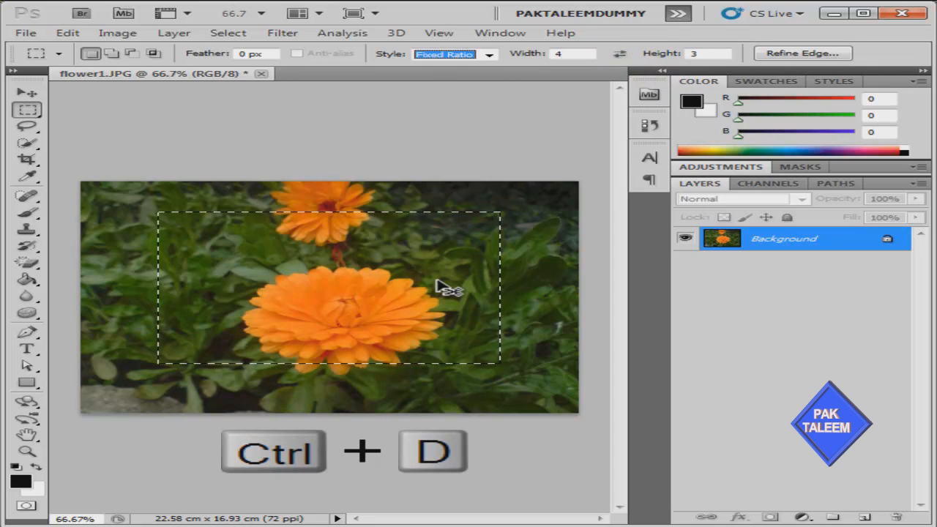
pyautogui.hotkey('ctrl', 'd')
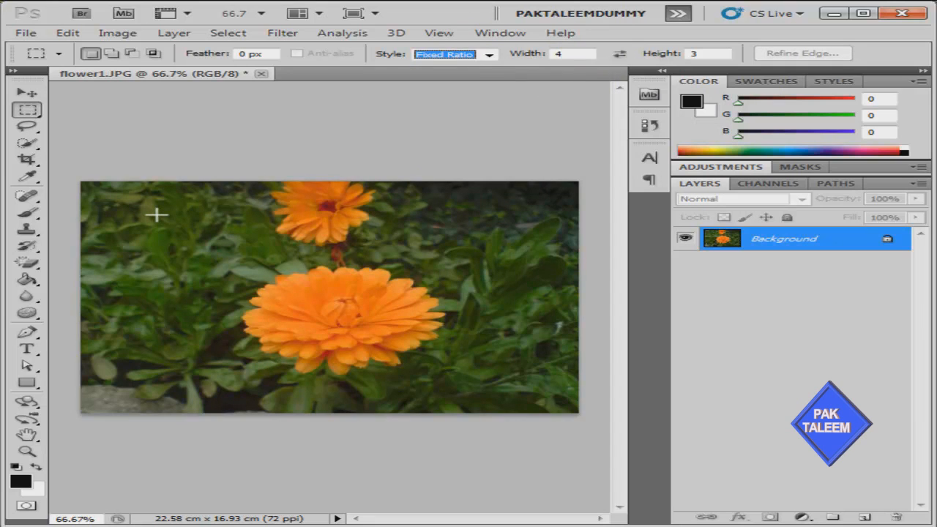
# Step: Draw a 4:3 fixed-ratio rectangular selection from the left foliage across most of the large flower, and deselect it
pyautogui.moveTo(156, 214); pyautogui.dragTo(277, 316)
pyautogui.moveTo(159, 302); pyautogui.dragTo(476, 333)
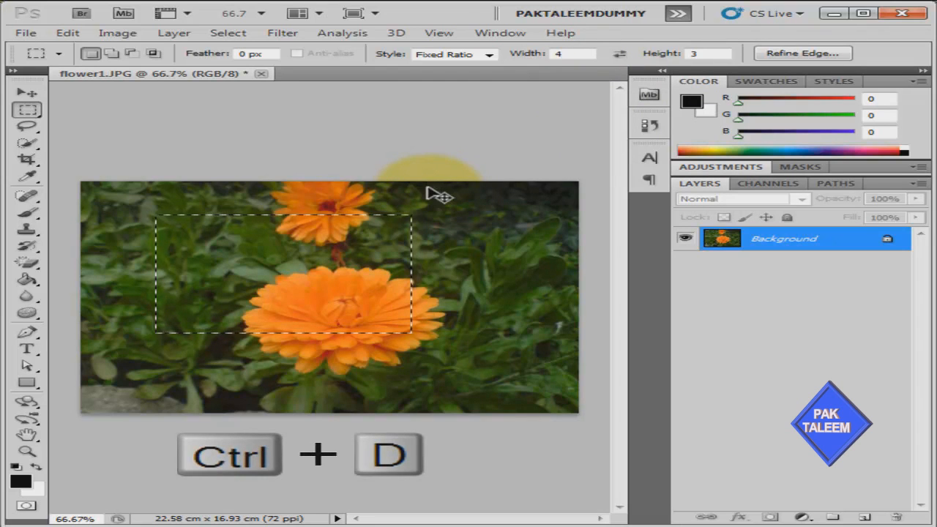
pyautogui.hotkey('ctrl', 'd')
pyautogui.click(439, 425)
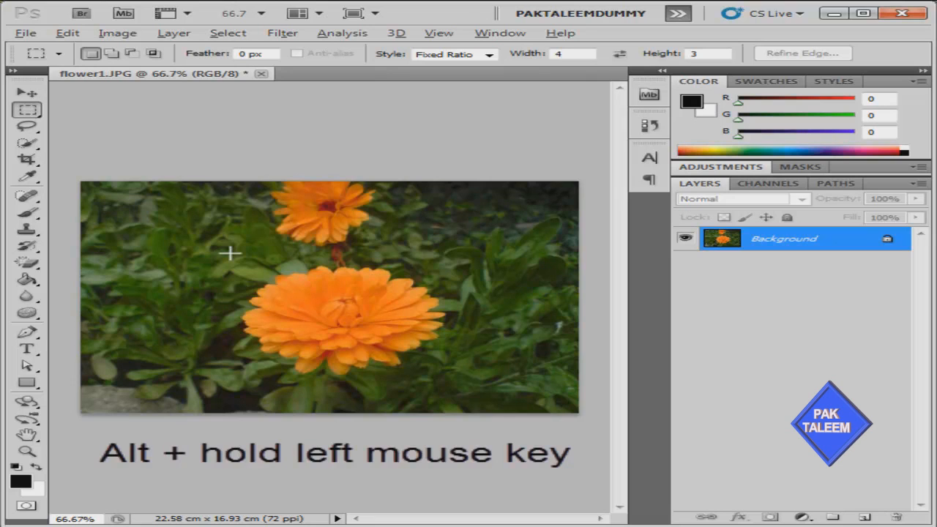
# Step: Draw a small 4:3 rectangular selection outward from its centre in the left foliage, and deselect it
pyautogui.moveTo(230, 253)
pyautogui.mouseDown()
pyautogui.moveTo(348, 344)
pyautogui.moveTo(295, 298)
pyautogui.moveTo(235, 277)
pyautogui.moveTo(230, 252)
pyautogui.mouseUp()
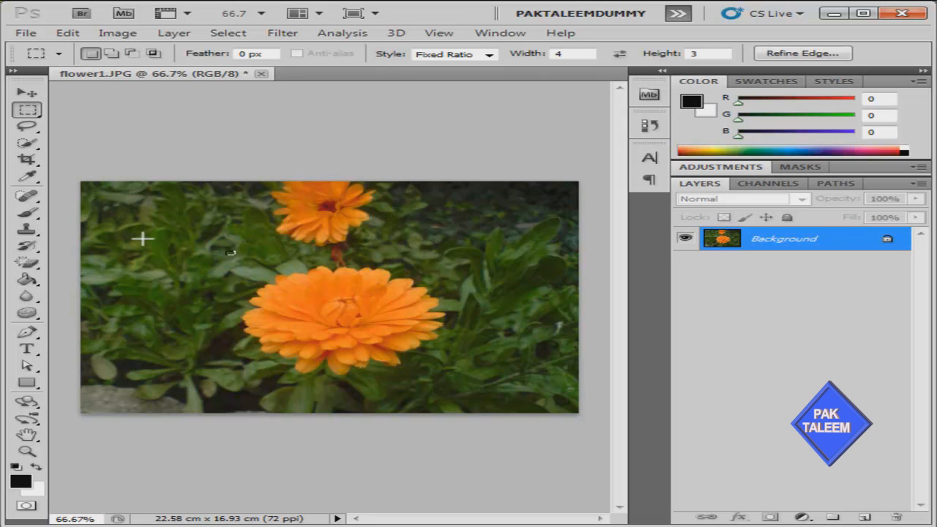
pyautogui.click(142, 238)
pyautogui.moveTo(144, 238); pyautogui.dragTo(222, 261)
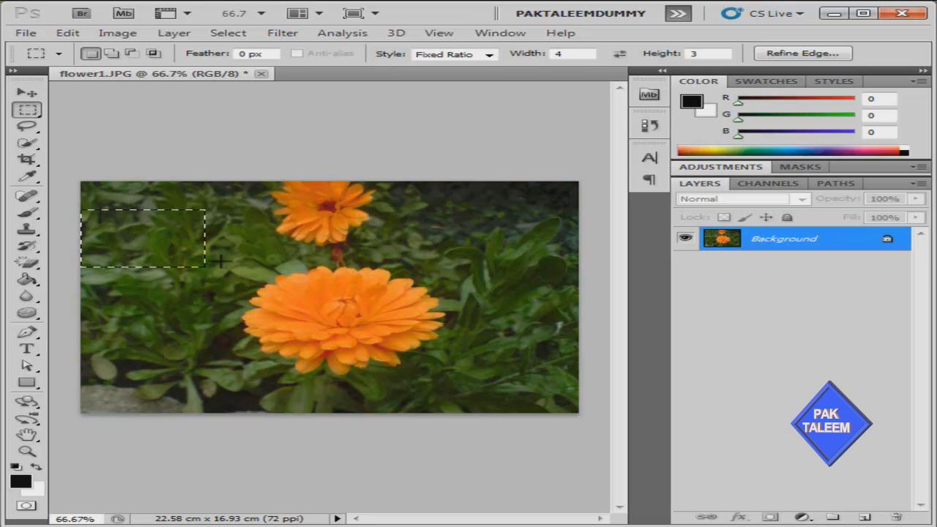
pyautogui.click(226, 268)
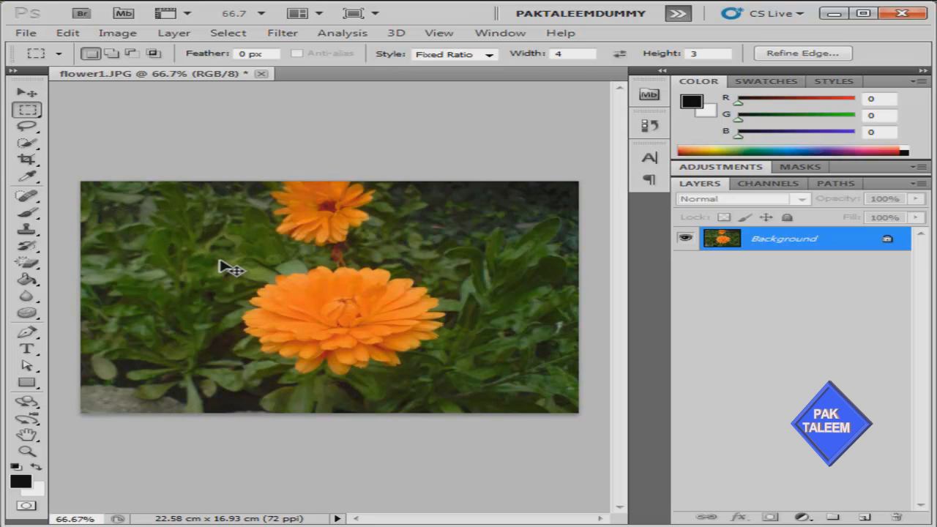
# Step: Draw a circular selection outward from the large flower's centre with the Elliptical Marquee tool so that it encloses the whole bloom
pyautogui.click(30, 109)
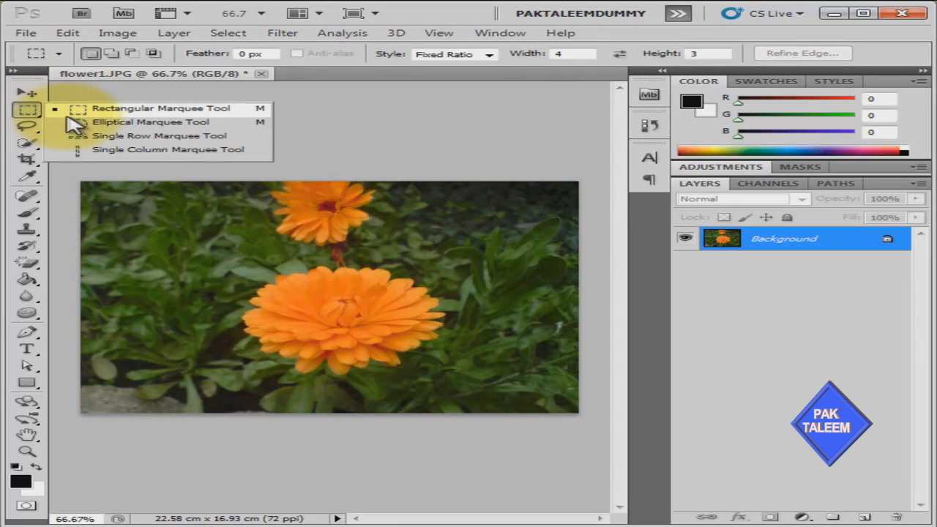
pyautogui.click(102, 124)
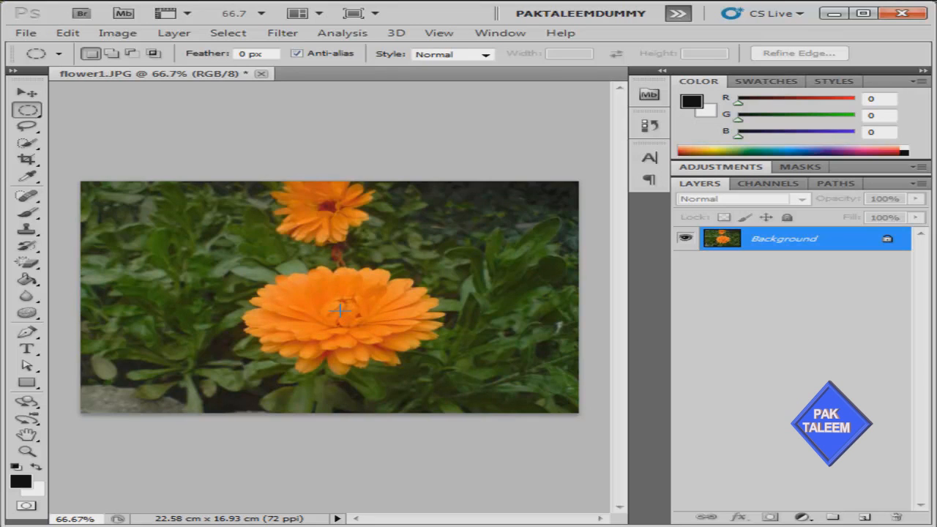
pyautogui.moveTo(339, 309); pyautogui.dragTo(446, 374)
pyautogui.moveTo(446, 374); pyautogui.dragTo(494, 416)
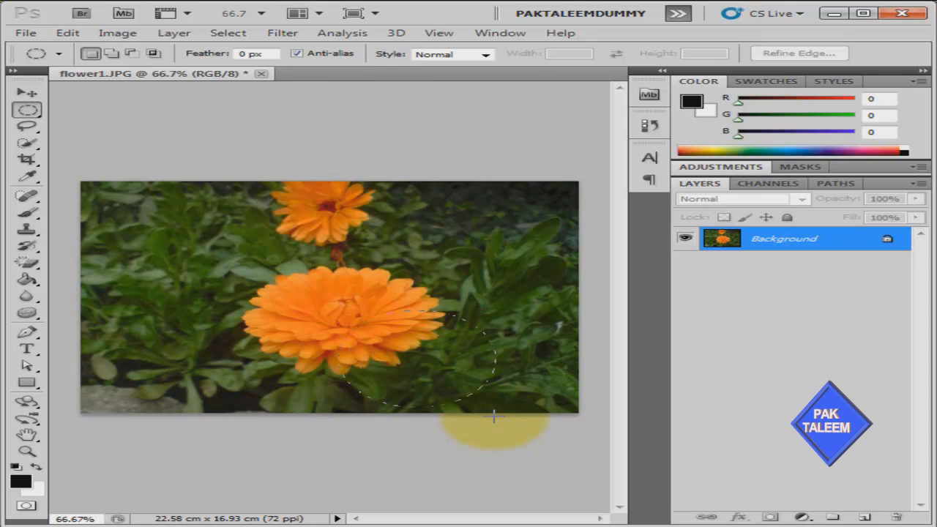
pyautogui.moveTo(494, 416); pyautogui.dragTo(479, 377)
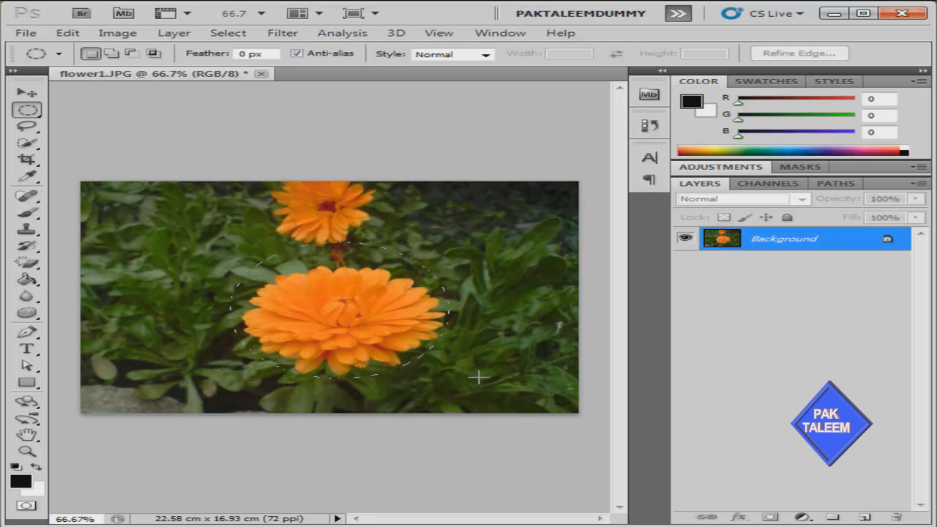
pyautogui.moveTo(478, 377); pyautogui.dragTo(479, 378)
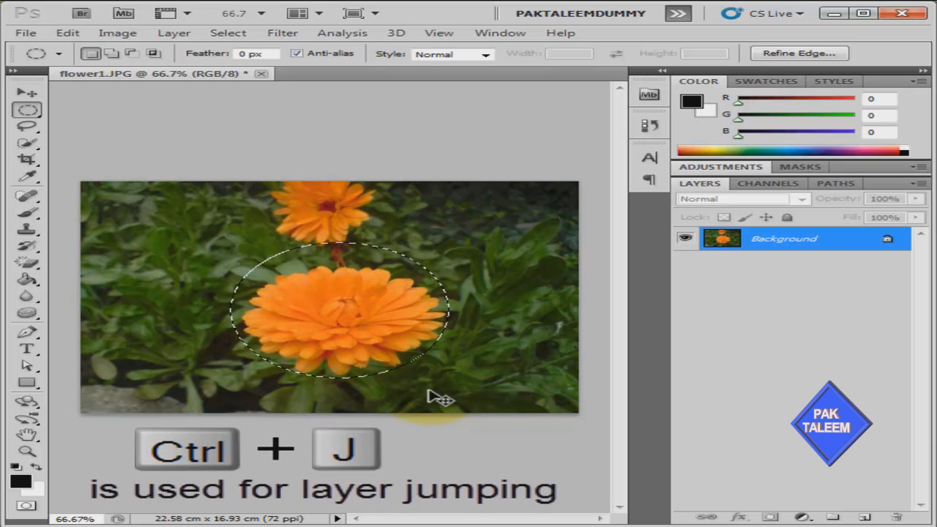
# Step: Copy the selected flower to a new layer and hide the Background layer
pyautogui.hotkey('ctrl', 'j')
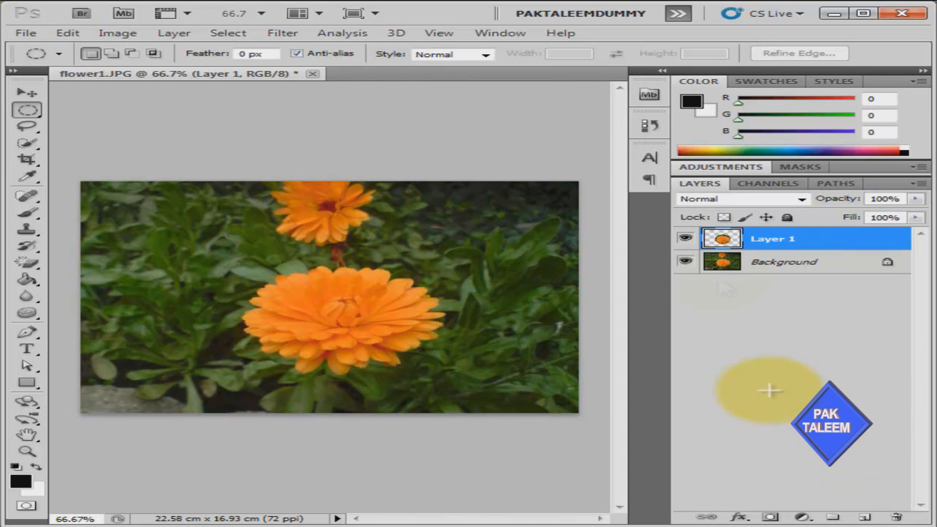
pyautogui.click(686, 262)
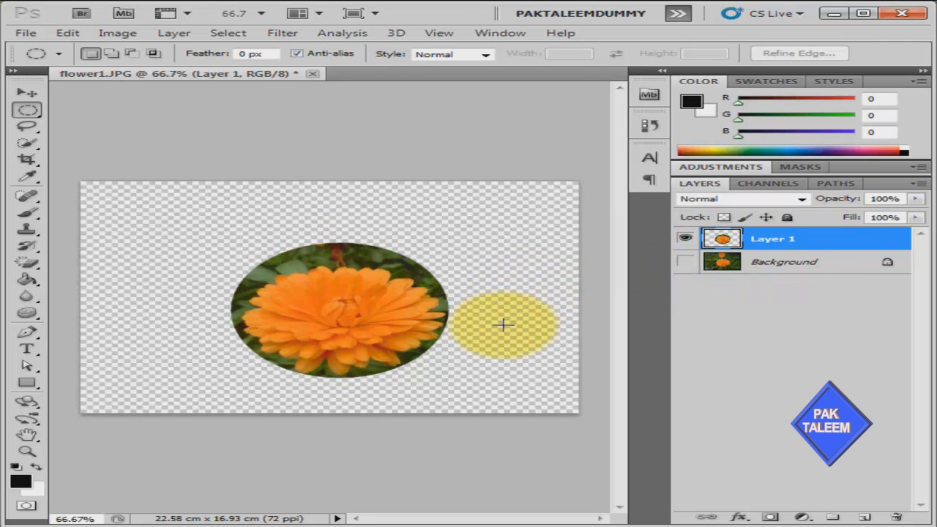
# Step: Examine the upper edge of the copied flower cutout at pixel level for its anti-aliasing
pyautogui.hotkey('ctrl', '+')
pyautogui.hotkey('ctrl', '+')
pyautogui.hotkey('ctrl', '+')
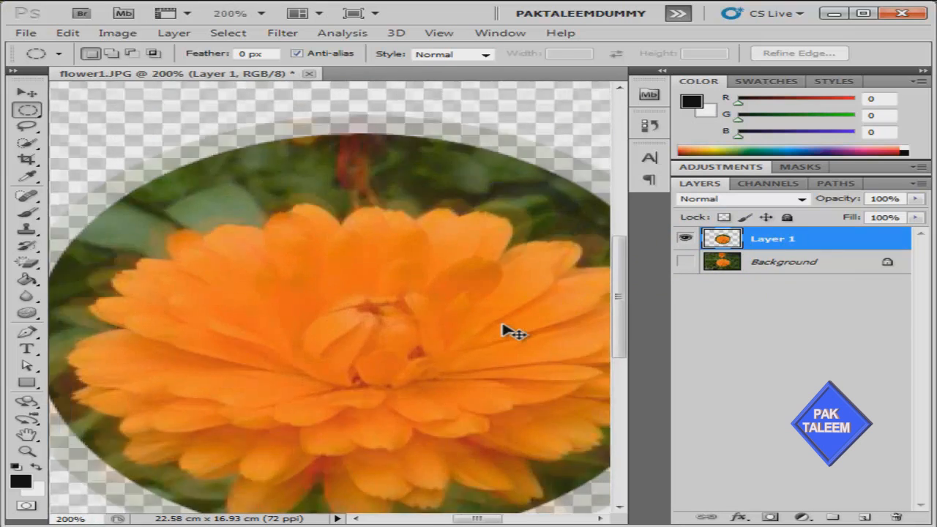
pyautogui.hotkey('ctrl', '+')
pyautogui.hotkey('ctrl', '+')
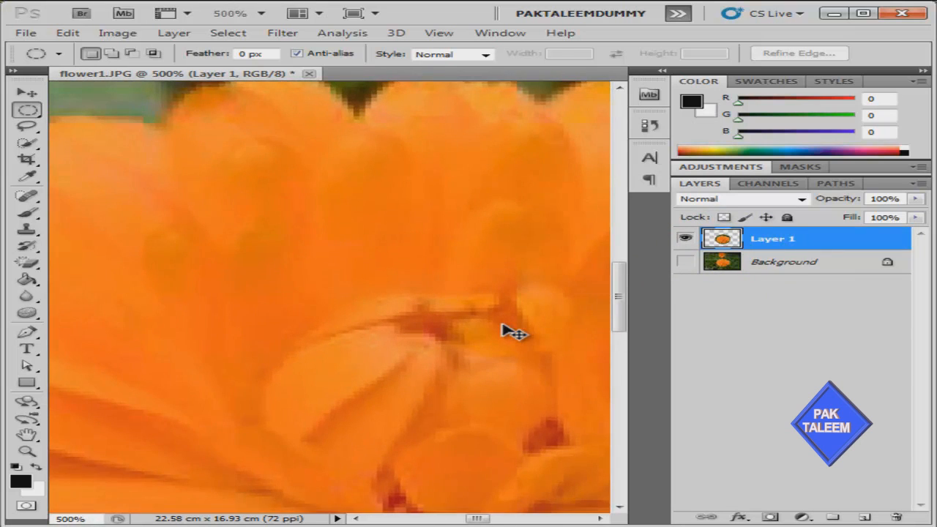
pyautogui.moveTo(621, 291); pyautogui.dragTo(621, 243)
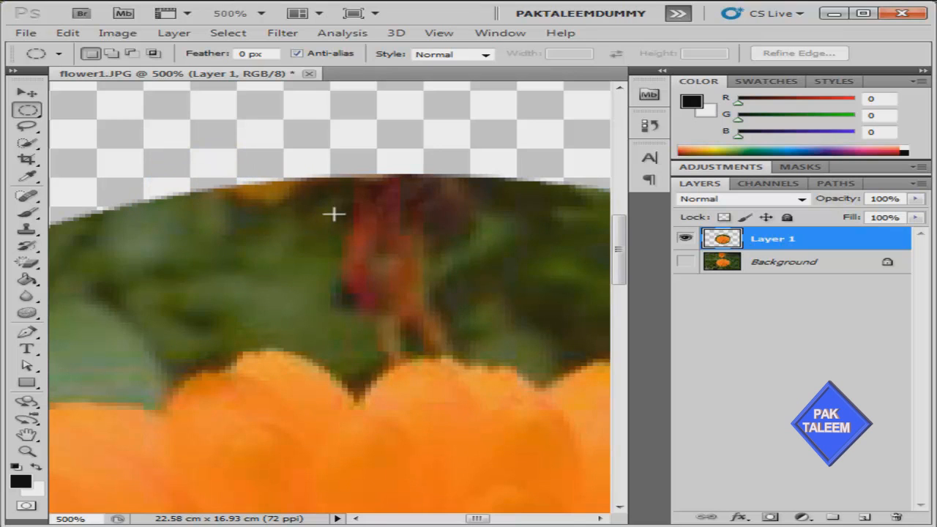
pyautogui.scroll(3, 335, 215)
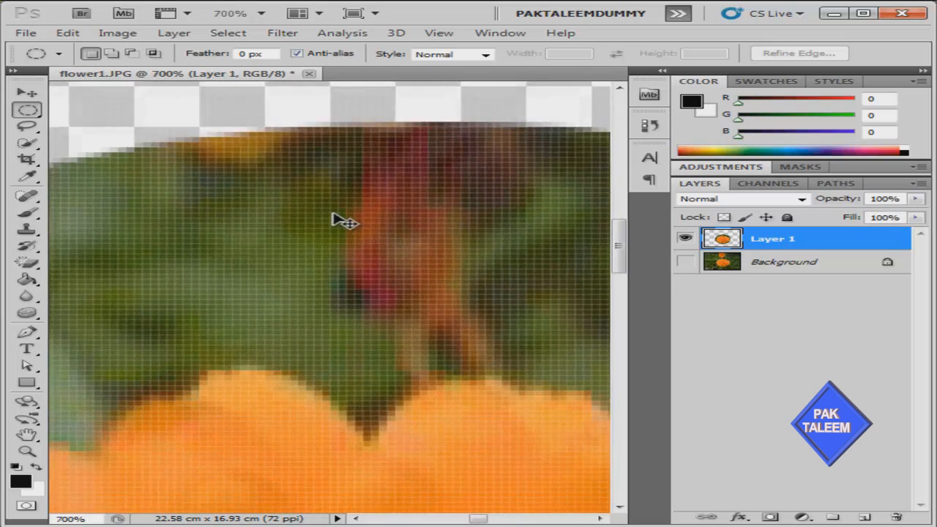
pyautogui.scroll(2, 334, 213)
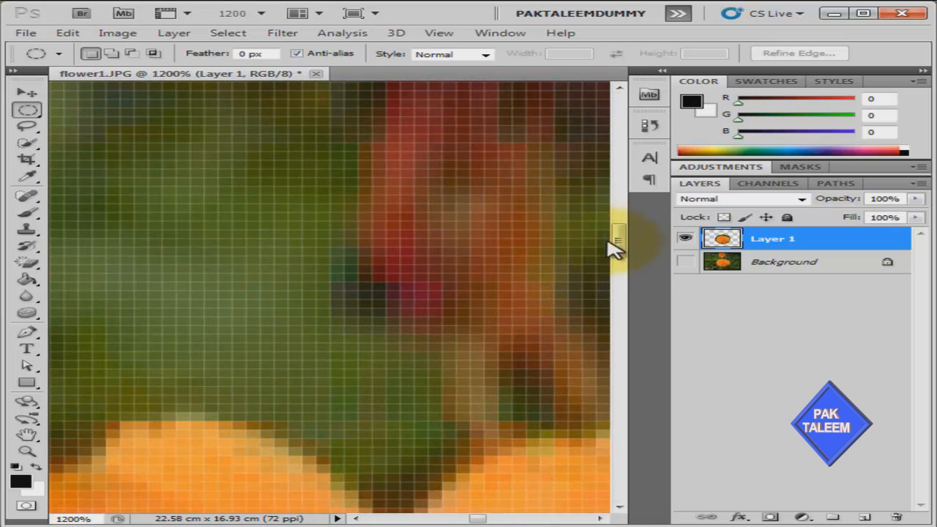
pyautogui.moveTo(626, 241); pyautogui.dragTo(623, 216)
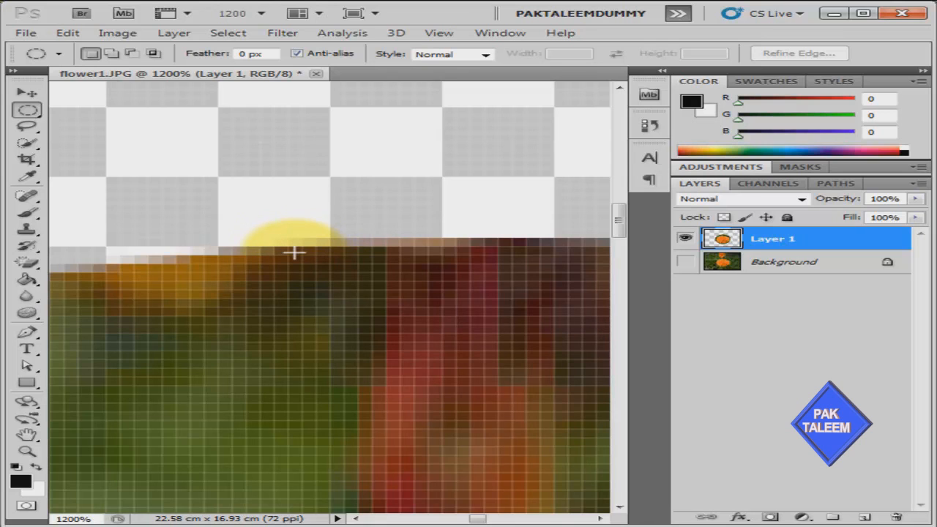
pyautogui.scroll(-3, 526, 354)
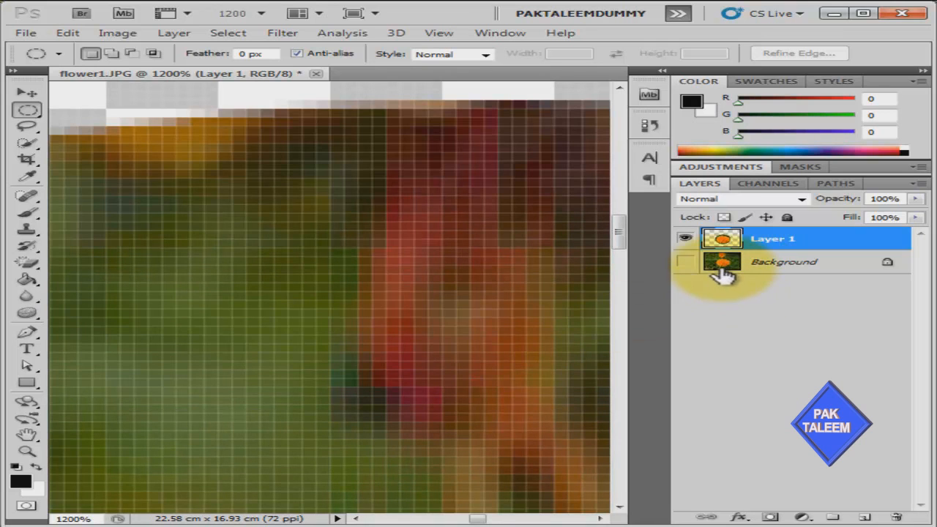
# Step: Show the Background layer again and delete the layer holding the copied flower
pyautogui.click(685, 262)
pyautogui.moveTo(729, 240); pyautogui.dragTo(900, 514)
pyautogui.moveTo(901, 515); pyautogui.dragTo(895, 517)
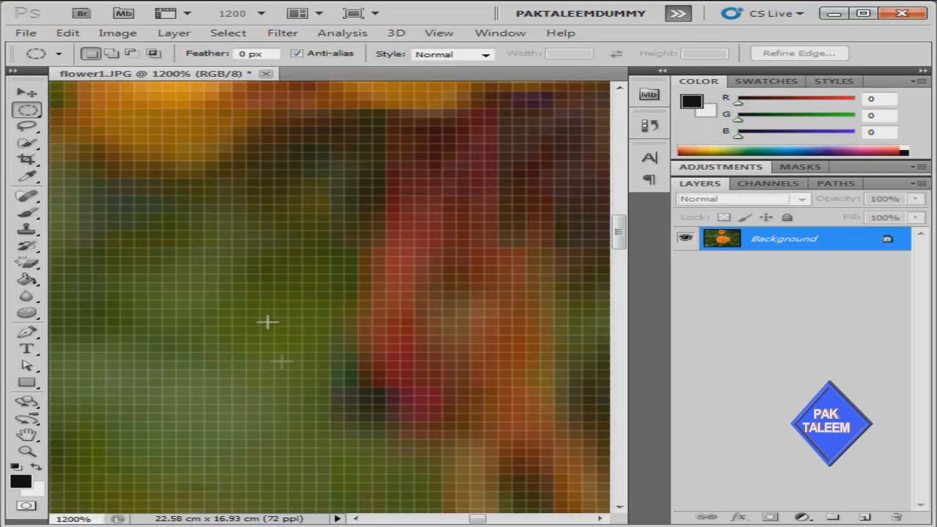
# Step: Select a single pixel row across the photo with the Single Row Marquee tool and move it down over the large flower's upper petals
pyautogui.click(94, 518)
pyautogui.moveTo(98, 516); pyautogui.dragTo(56, 517)
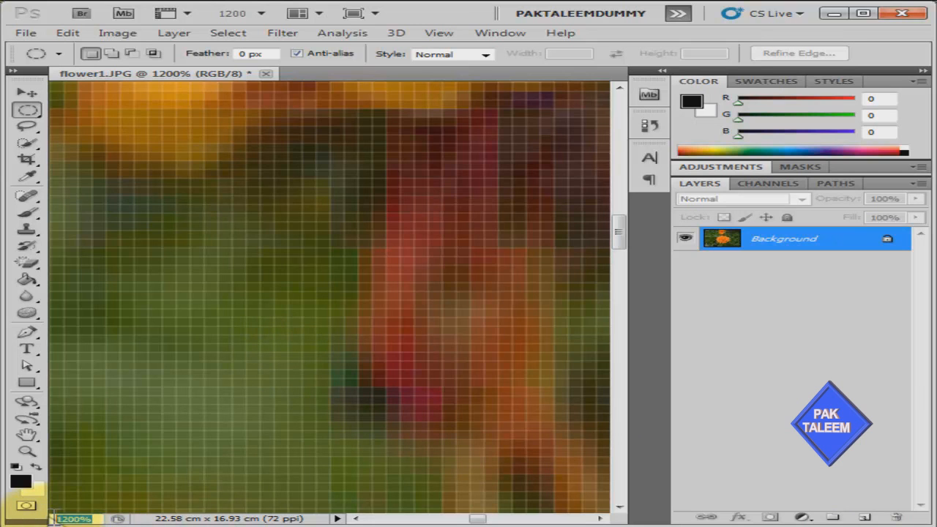
pyautogui.write('100')
pyautogui.press('Return')
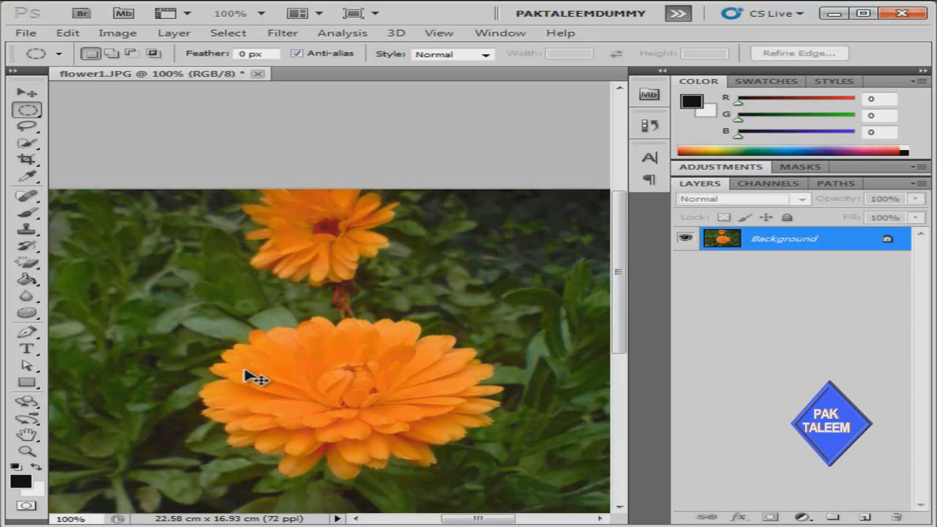
pyautogui.hotkey('ctrl', '-')
pyautogui.hotkey('ctrl', '-')
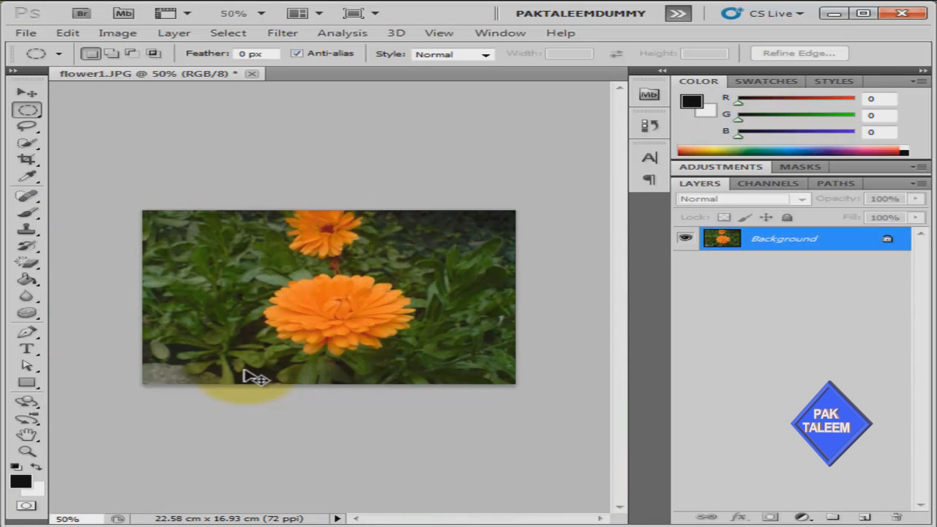
pyautogui.hotkey('ctrl', '+')
pyautogui.click(194, 476)
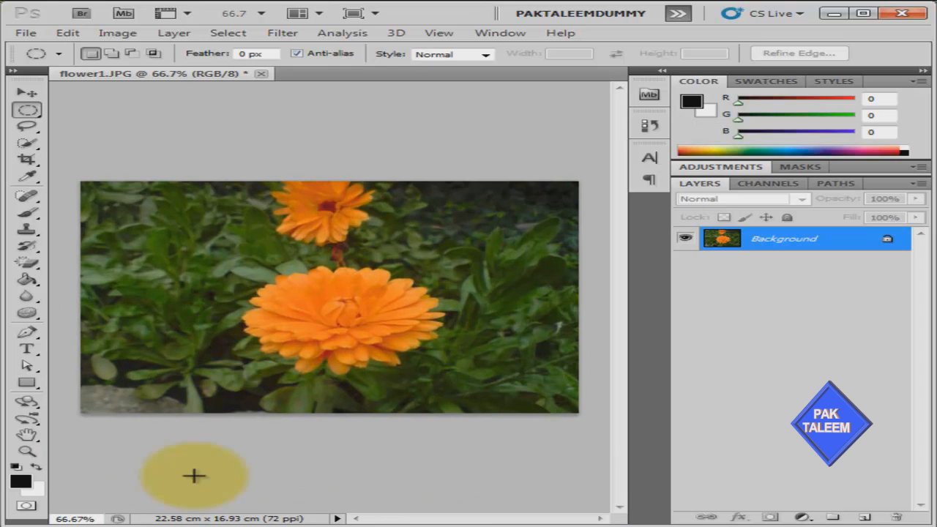
pyautogui.click(37, 115)
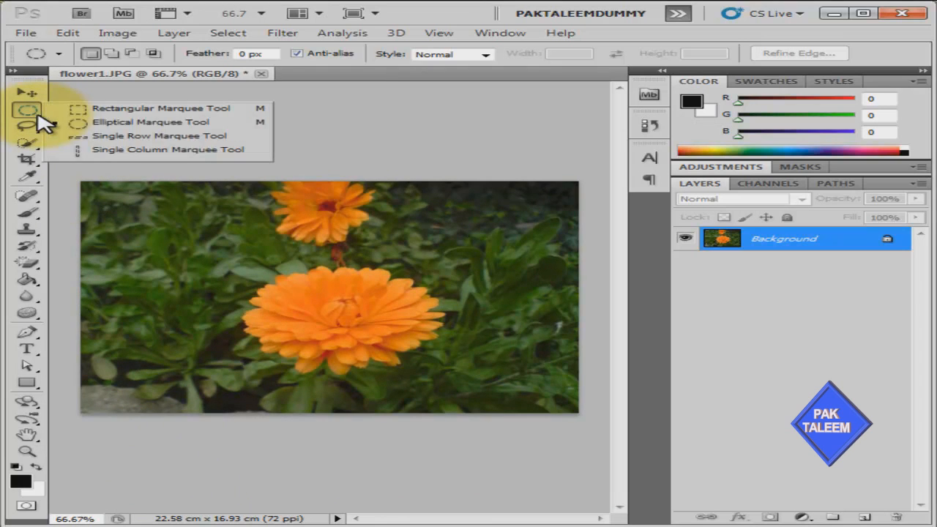
pyautogui.click(99, 139)
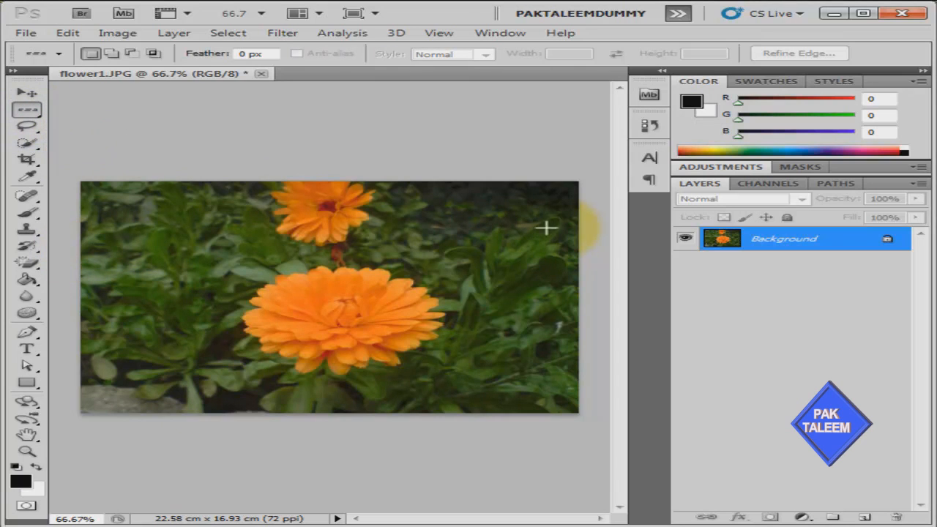
pyautogui.click(137, 248)
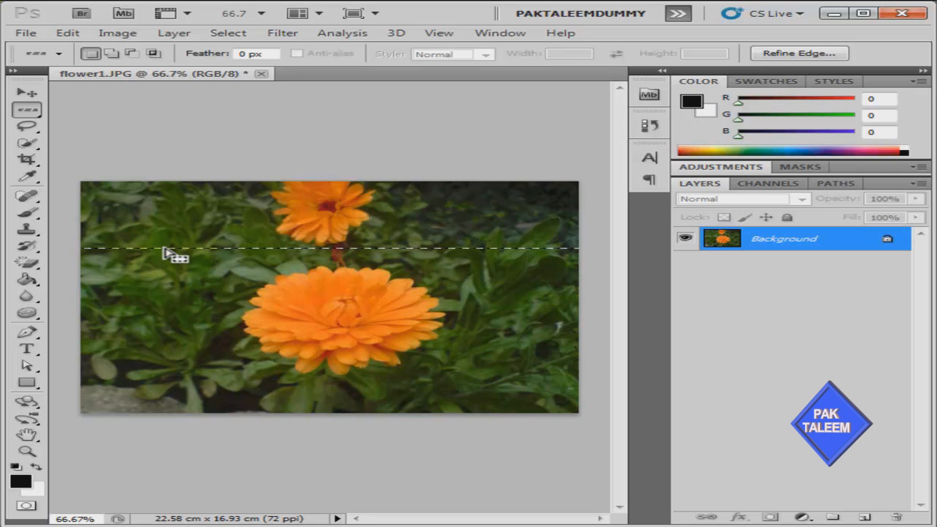
pyautogui.moveTo(163, 249); pyautogui.dragTo(206, 298)
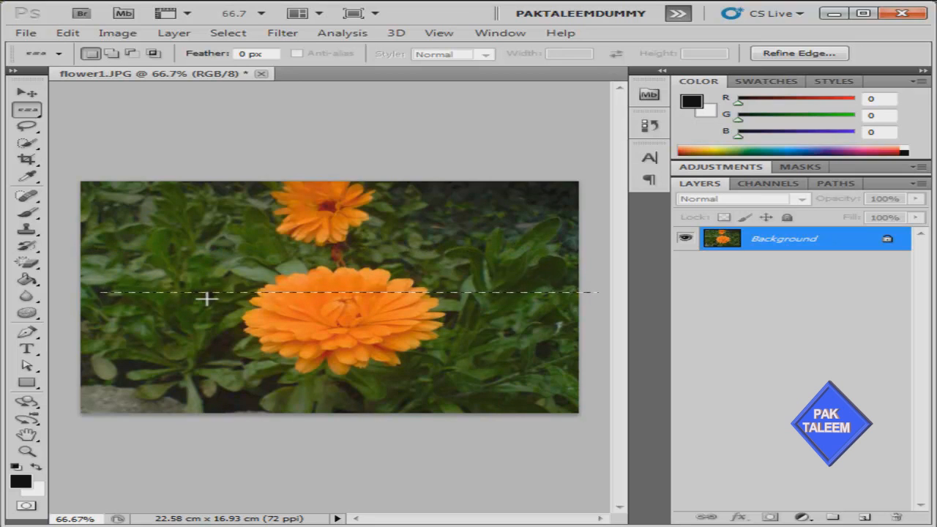
# Step: Select a single pixel column with the Single Column Marquee tool and shift it right over the large flower's left petals
pyautogui.rightClick(29, 114)
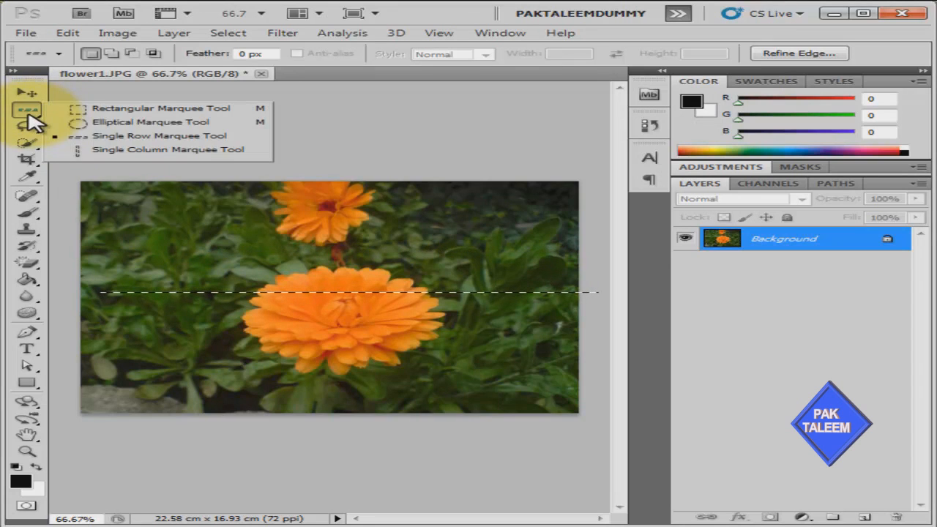
pyautogui.click(136, 153)
pyautogui.click(235, 242)
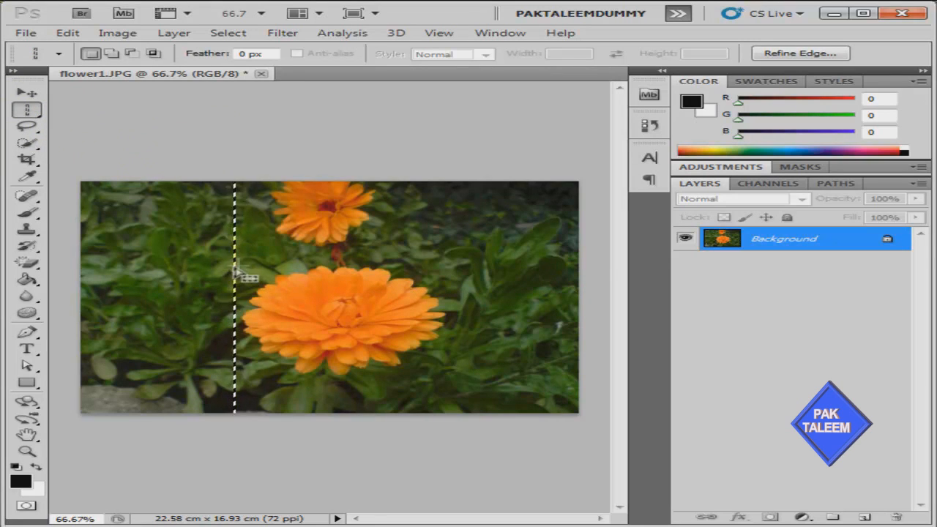
pyautogui.moveTo(237, 271); pyautogui.dragTo(274, 270)
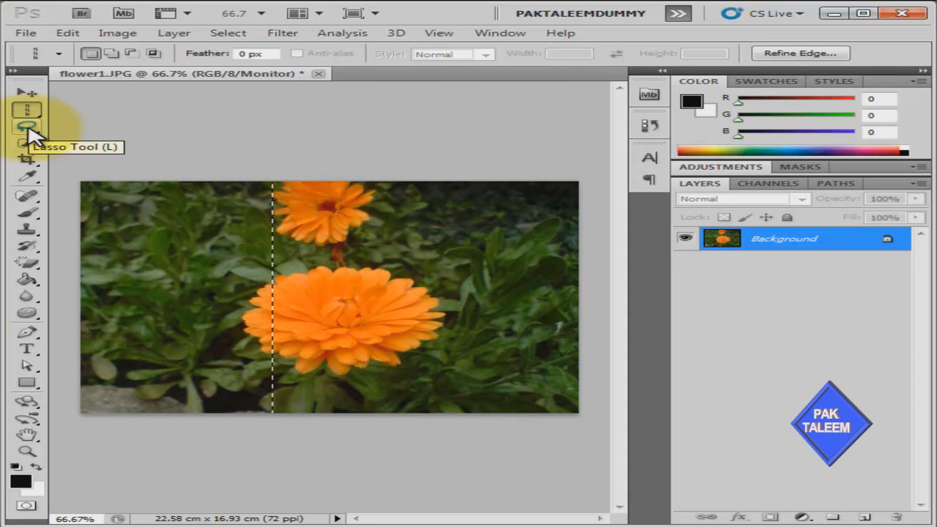
# Step: Switch to the freehand Lasso tool and clear the single-column selection
pyautogui.click(28, 129)
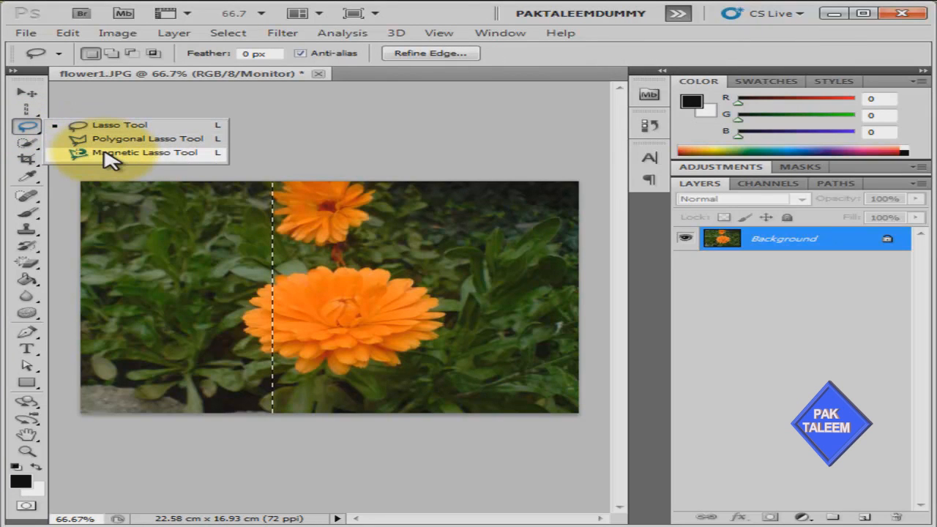
pyautogui.click(59, 125)
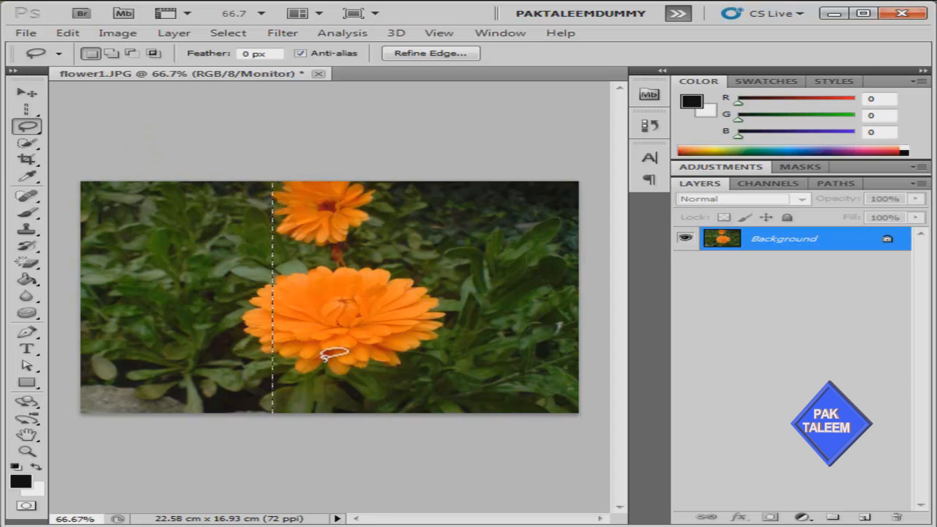
pyautogui.click(249, 271)
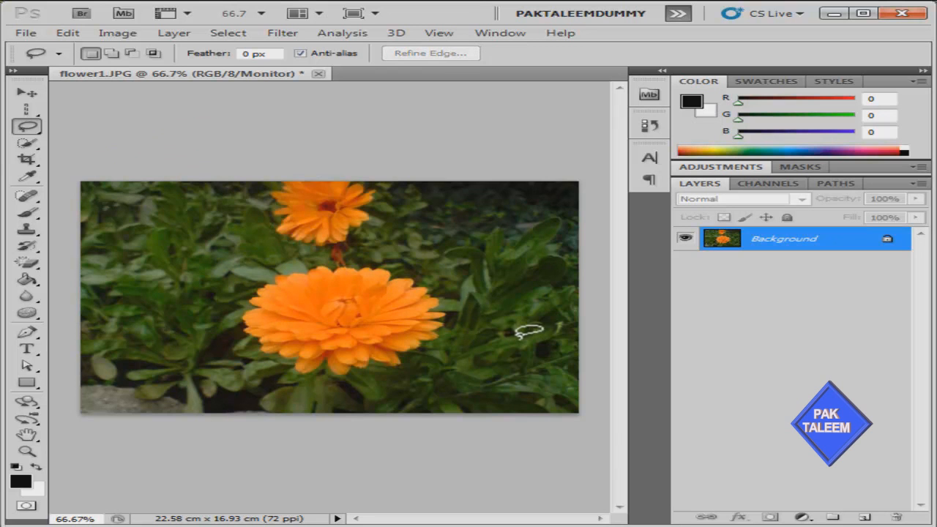
# Step: Trace a closed freehand Lasso selection along the large flower's petal outline, starting at its upper edge, and deselect it
pyautogui.hotkey('ctrl', '+')
pyautogui.hotkey('ctrl', '+')
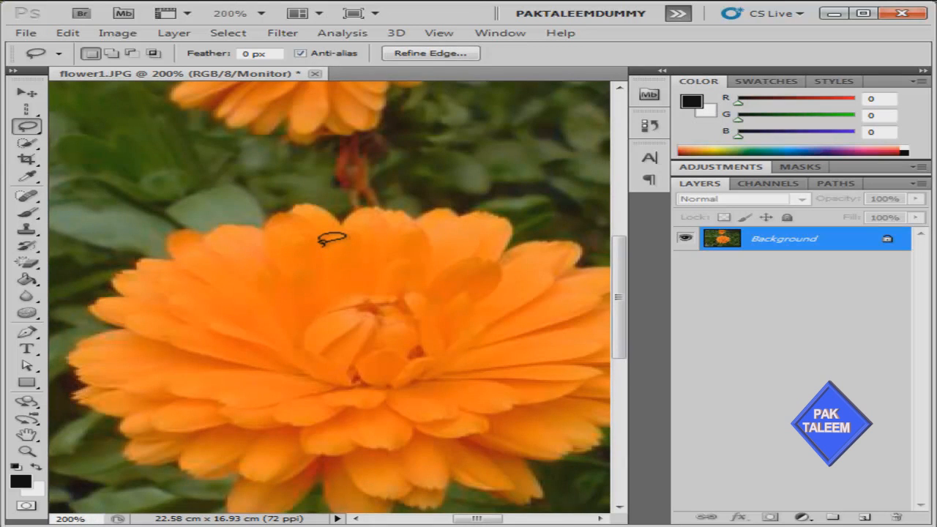
pyautogui.click(17, 131)
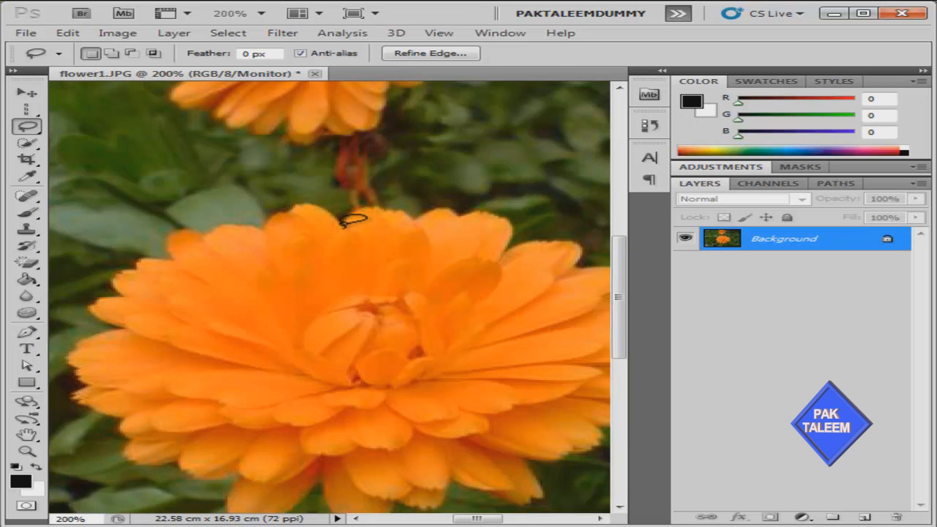
pyautogui.moveTo(339, 220)
pyautogui.mouseDown()
pyautogui.moveTo(310, 199)
pyautogui.moveTo(268, 216)
pyautogui.mouseUp()
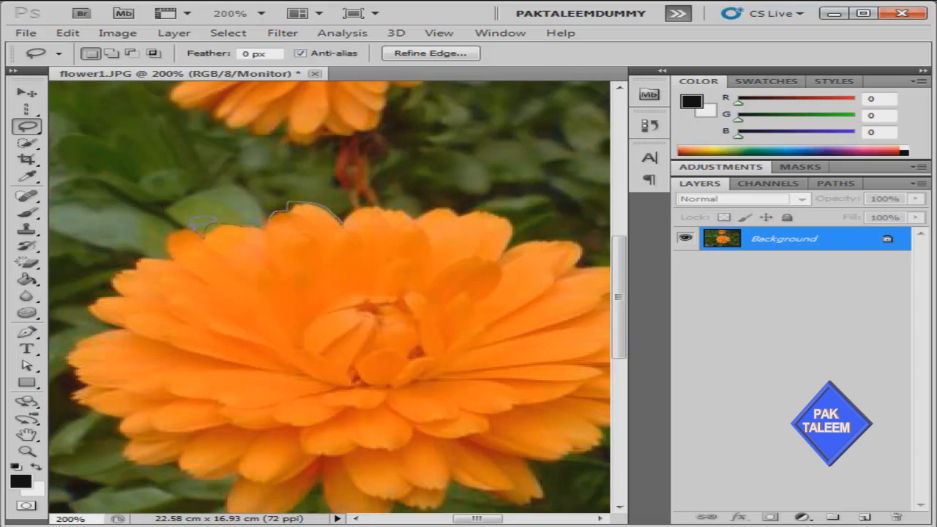
pyautogui.moveTo(179, 252)
pyautogui.mouseDown()
pyautogui.moveTo(136, 255)
pyautogui.moveTo(110, 268)
pyautogui.moveTo(116, 294)
pyautogui.moveTo(91, 297)
pyautogui.moveTo(87, 309)
pyautogui.moveTo(115, 328)
pyautogui.moveTo(71, 346)
pyautogui.moveTo(81, 378)
pyautogui.moveTo(71, 390)
pyautogui.moveTo(76, 404)
pyautogui.moveTo(120, 419)
pyautogui.moveTo(127, 438)
pyautogui.moveTo(114, 455)
pyautogui.moveTo(135, 472)
pyautogui.moveTo(181, 459)
pyautogui.moveTo(198, 480)
pyautogui.moveTo(224, 483)
pyautogui.moveTo(235, 471)
pyautogui.moveTo(234, 506)
pyautogui.moveTo(273, 511)
pyautogui.moveTo(306, 499)
pyautogui.moveTo(317, 471)
pyautogui.moveTo(326, 501)
pyautogui.moveTo(411, 512)
pyautogui.moveTo(401, 495)
pyautogui.moveTo(444, 501)
pyautogui.moveTo(456, 481)
pyautogui.moveTo(531, 486)
pyautogui.moveTo(596, 435)
pyautogui.moveTo(603, 331)
pyautogui.moveTo(581, 262)
pyautogui.moveTo(526, 216)
pyautogui.moveTo(347, 218)
pyautogui.mouseUp()
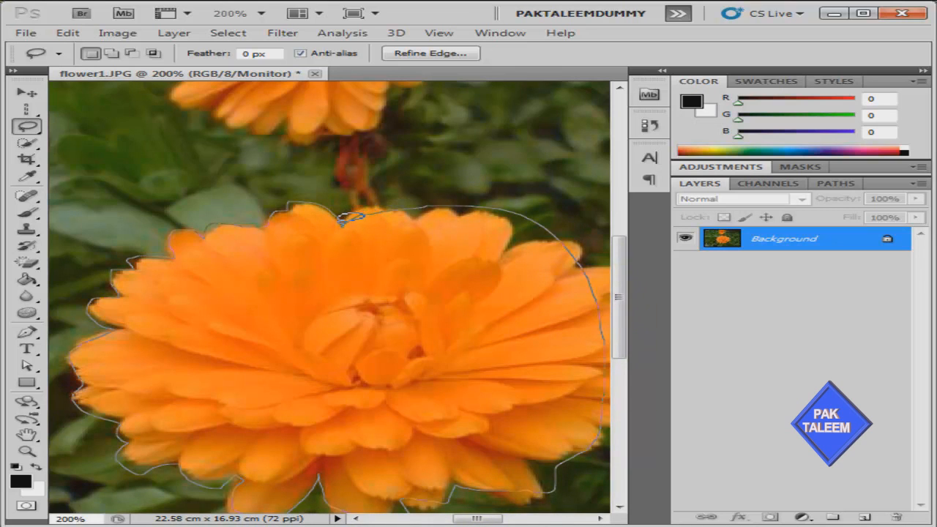
pyautogui.moveTo(347, 218); pyautogui.dragTo(343, 220)
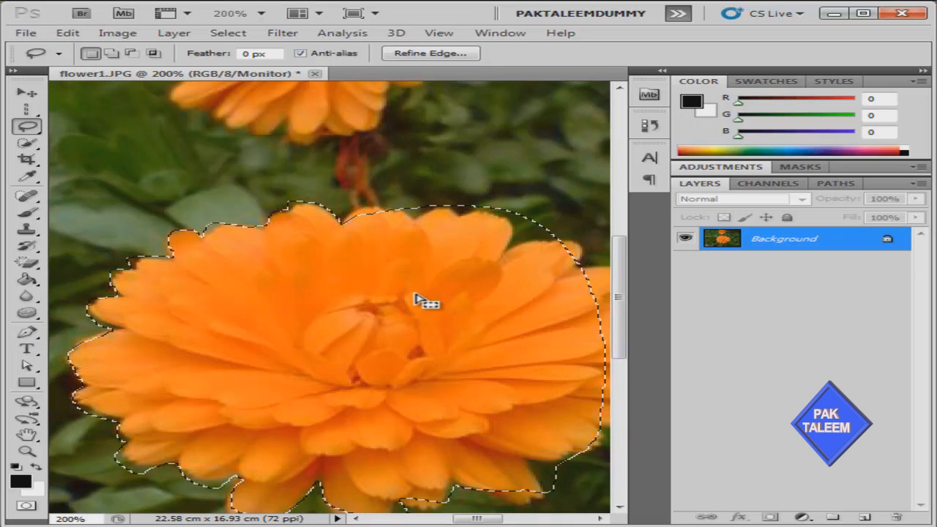
pyautogui.hotkey('ctrl', 'd')
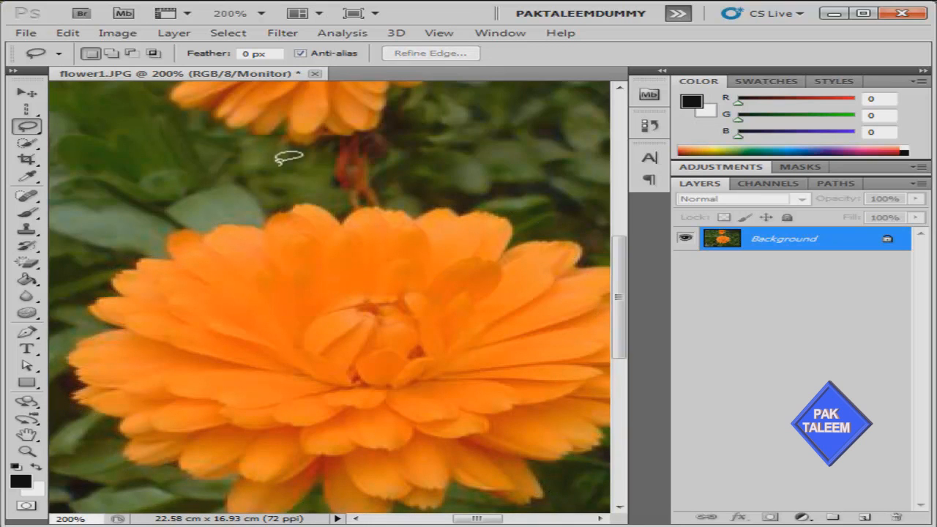
# Step: Start a Polygonal Lasso outline of the large flower at the notch between its upper petals, following the upper edge to the left
pyautogui.click(29, 125)
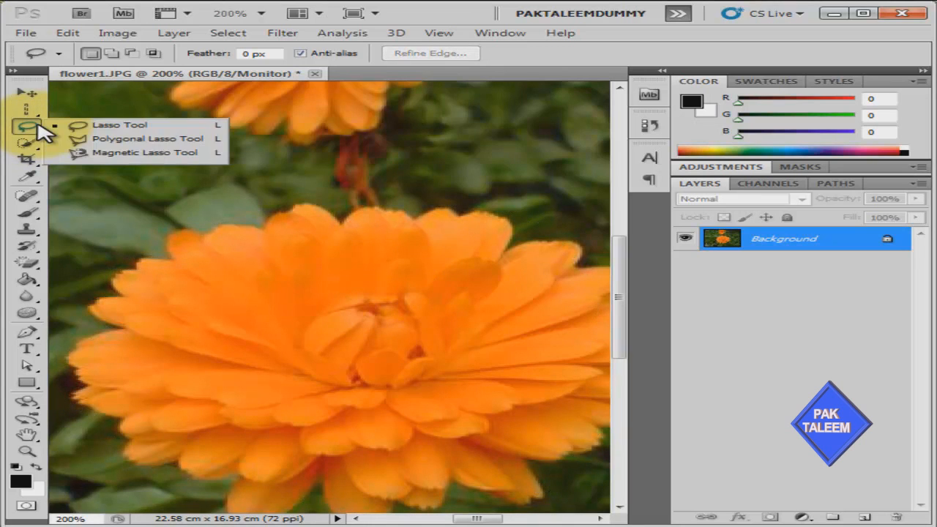
pyautogui.click(90, 140)
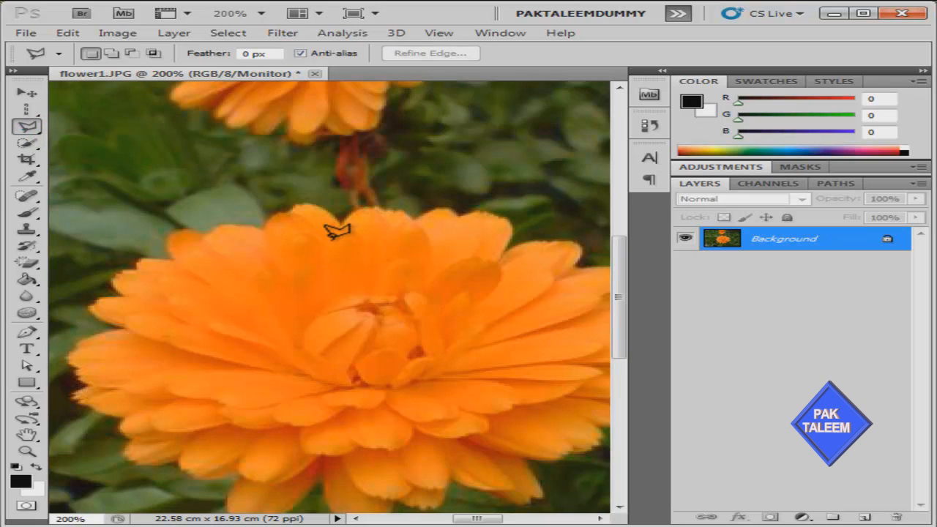
pyautogui.hotkey('ctrl', '+')
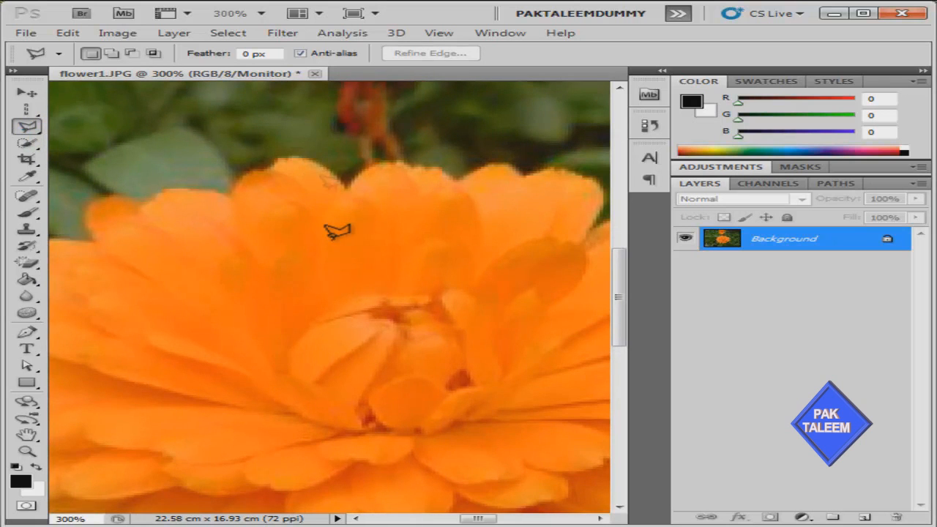
pyautogui.click(347, 189)
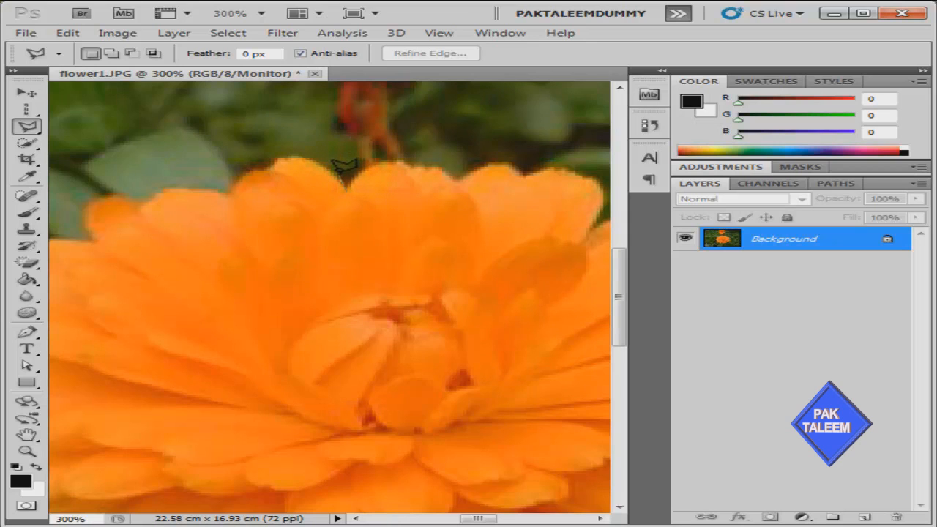
pyautogui.click(311, 156)
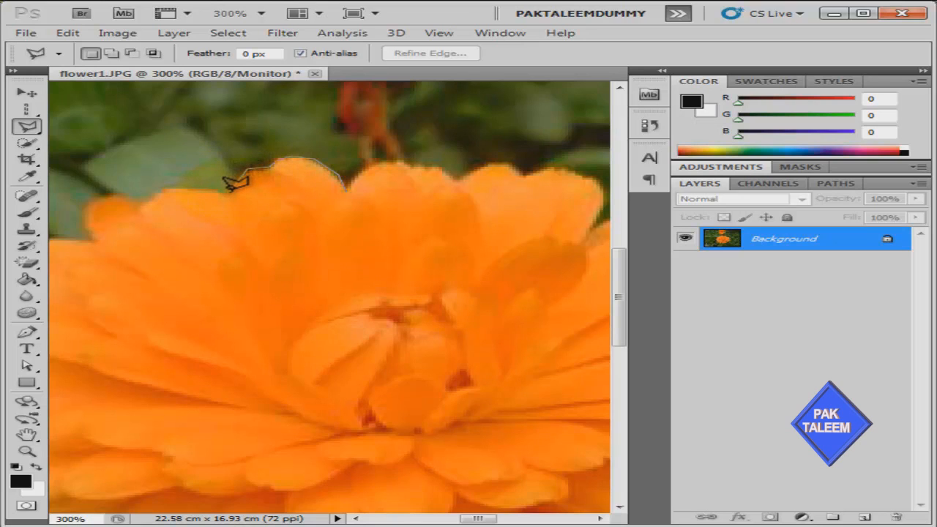
pyautogui.click(228, 187)
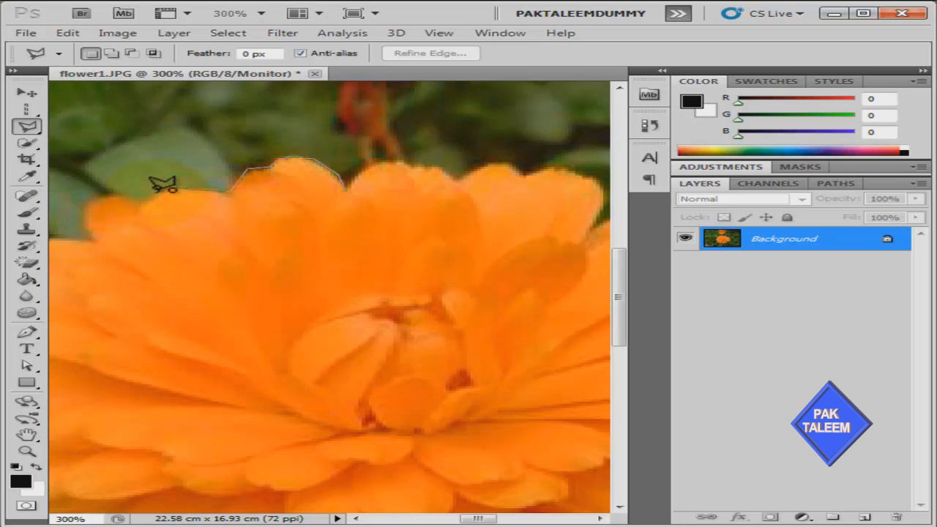
pyautogui.scroll(4, 156, 191)
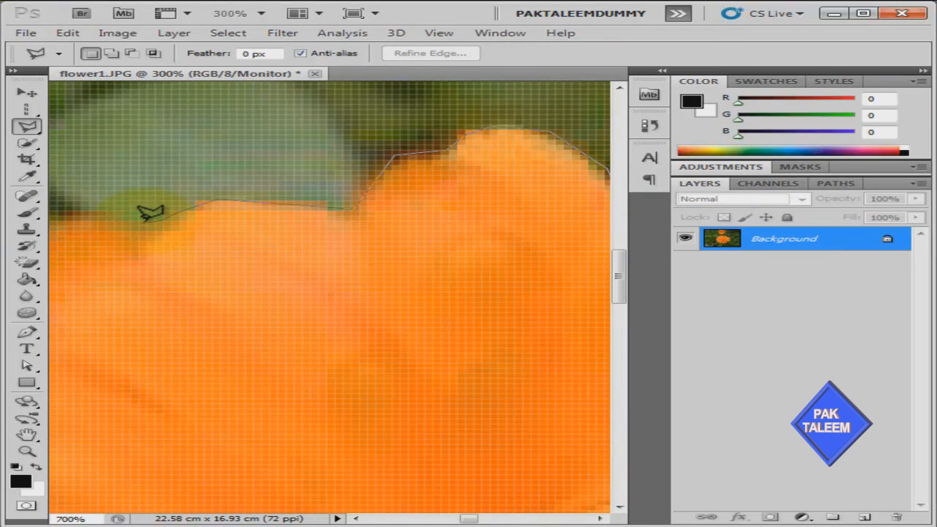
pyautogui.click(143, 222)
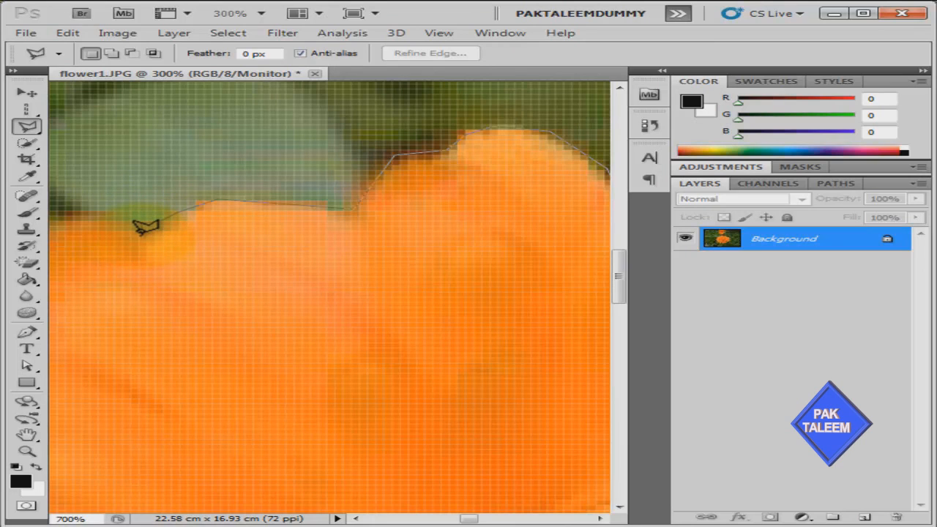
# Step: Continue the polygonal outline around the rounded upper-left petal, into the notch below it and along the next petal's upper edge
pyautogui.press('space')
pyautogui.moveTo(145, 239)
pyautogui.mouseDown()
pyautogui.moveTo(163, 230)
pyautogui.moveTo(537, 236)
pyautogui.mouseUp()
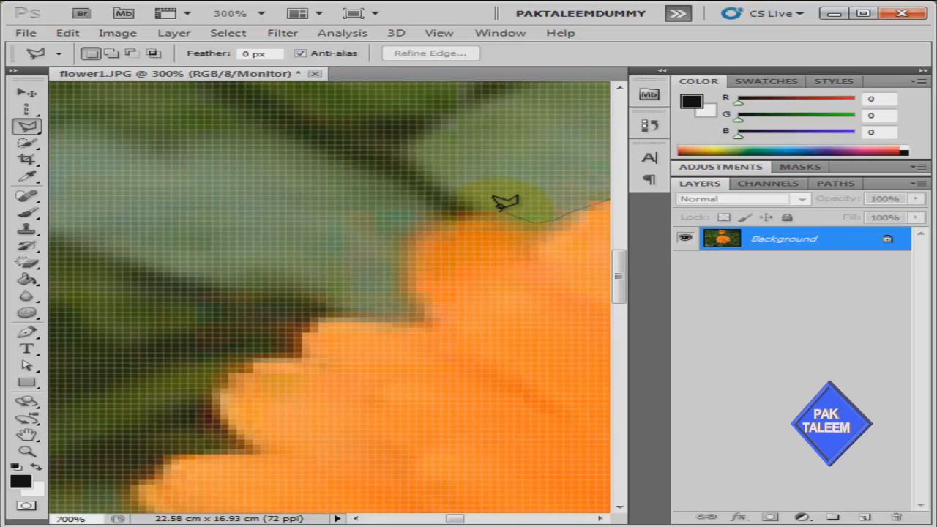
pyautogui.click(499, 210)
pyautogui.click(462, 213)
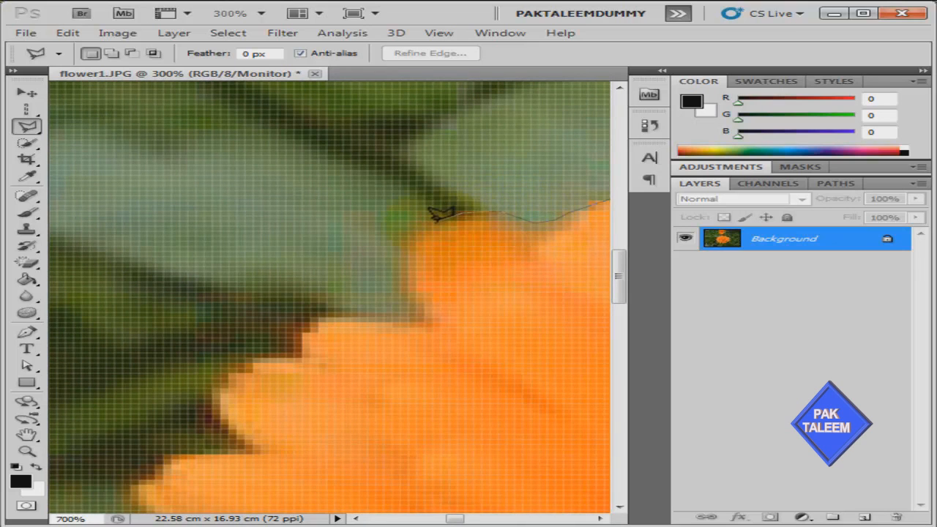
pyautogui.click(414, 231)
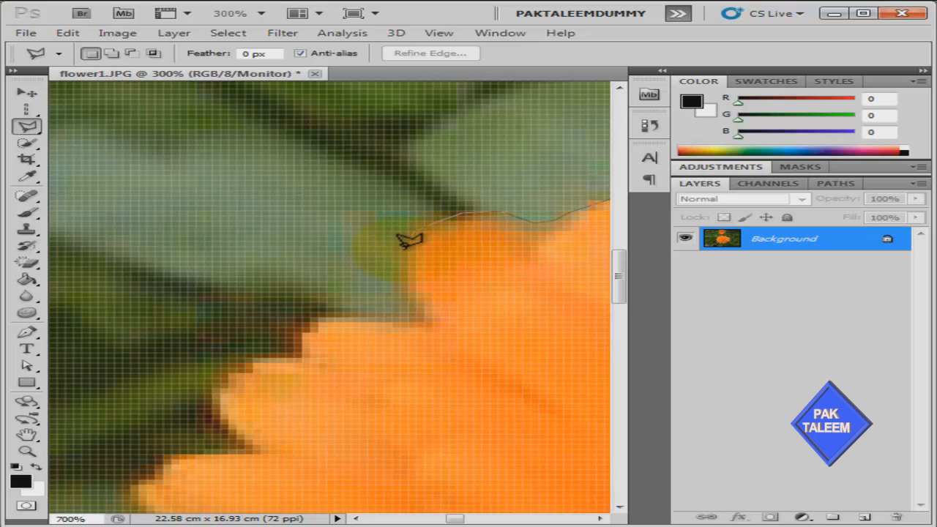
pyautogui.click(404, 251)
pyautogui.click(408, 273)
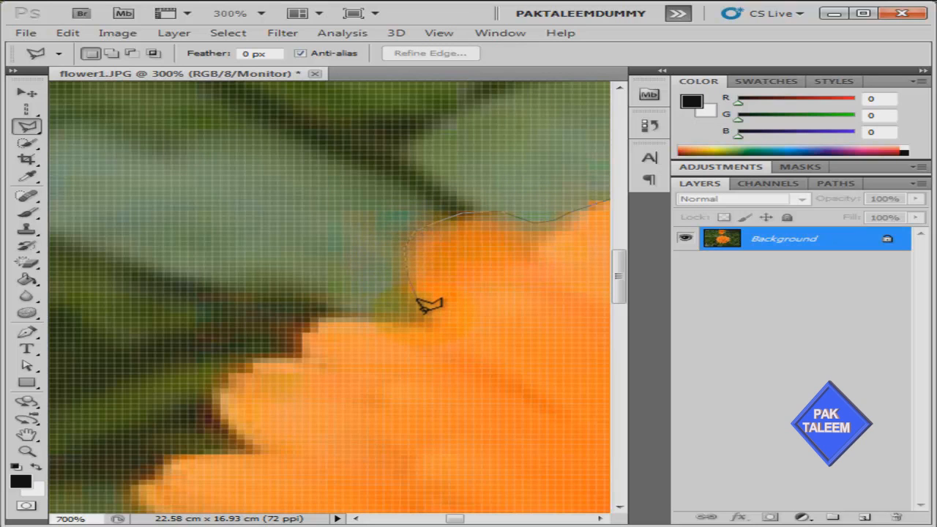
pyautogui.click(422, 314)
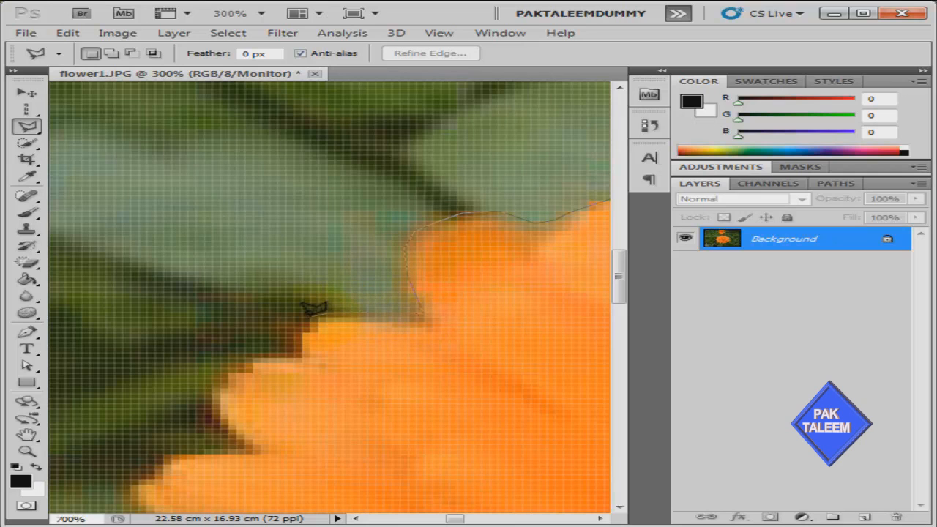
pyautogui.click(309, 318)
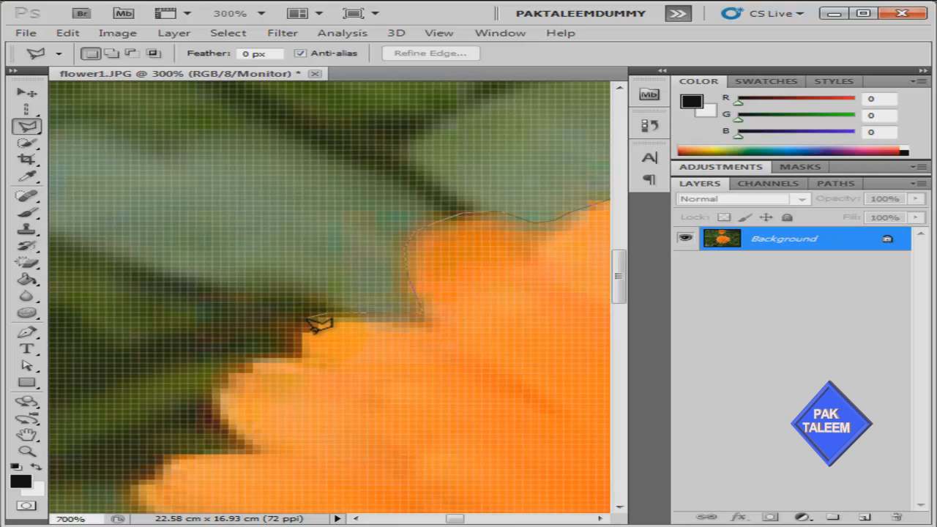
# Step: Extend the polygonal outline down over the next petal tips on the large flower's left side
pyautogui.press('space')
pyautogui.moveTo(330, 384)
pyautogui.mouseDown()
pyautogui.moveTo(314, 368)
pyautogui.moveTo(300, 271)
pyautogui.moveTo(328, 168)
pyautogui.mouseUp()
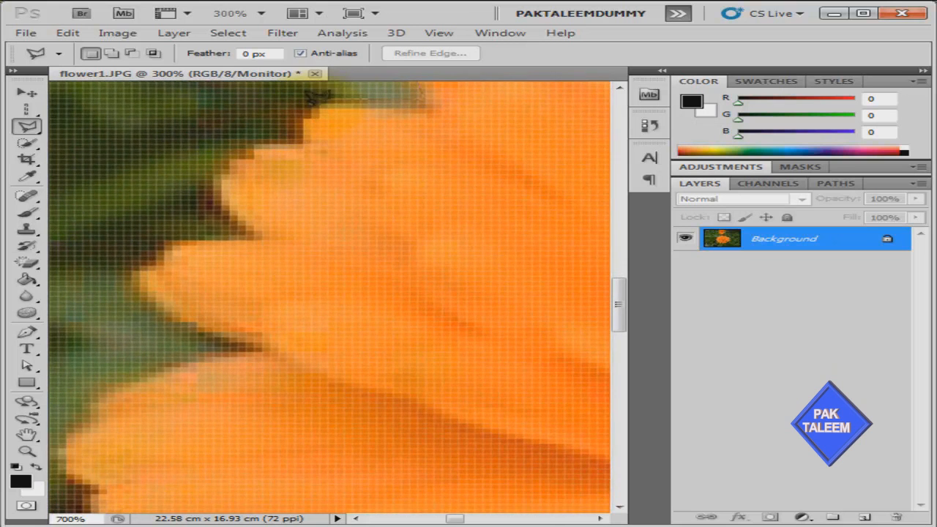
pyautogui.click(299, 138)
pyautogui.click(226, 155)
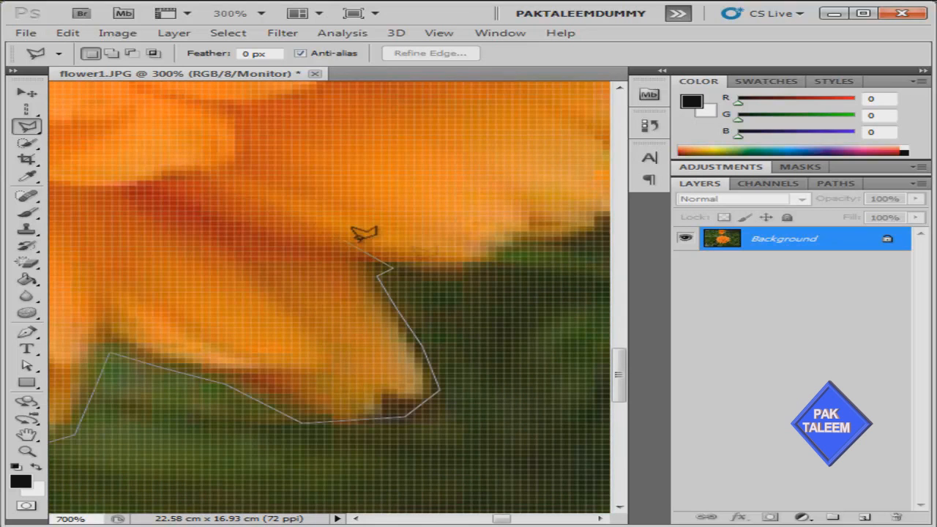
# Step: Carry the polygonal outline along the large flower's lower-right petals, around its right side and back to the starting notch to close the selection
pyautogui.click(393, 269)
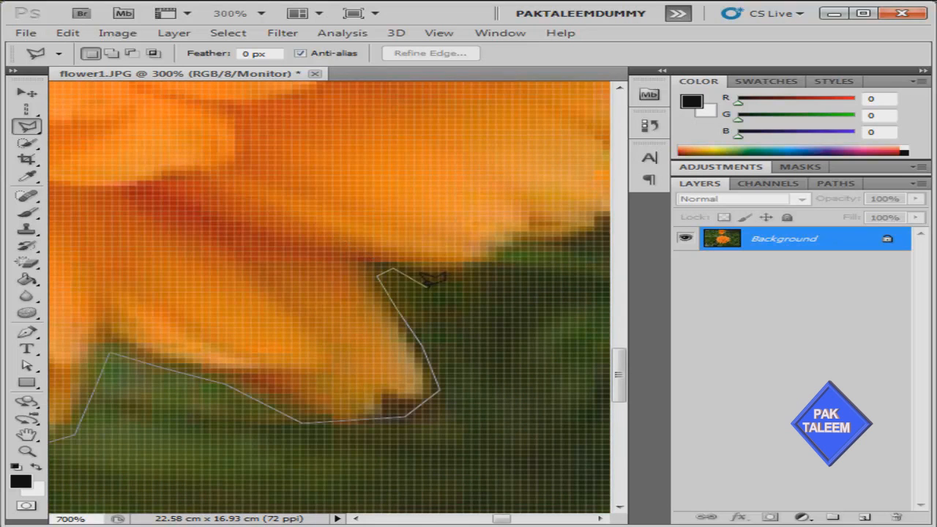
pyautogui.click(439, 281)
pyautogui.click(476, 273)
pyautogui.click(520, 251)
pyautogui.click(568, 246)
pyautogui.press('space')
pyautogui.moveTo(563, 246); pyautogui.dragTo(241, 293)
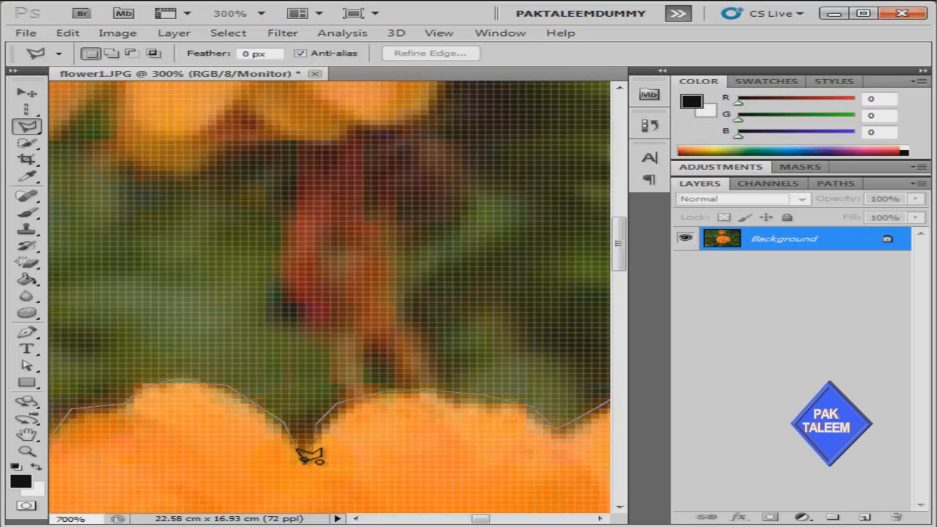
pyautogui.click(300, 450)
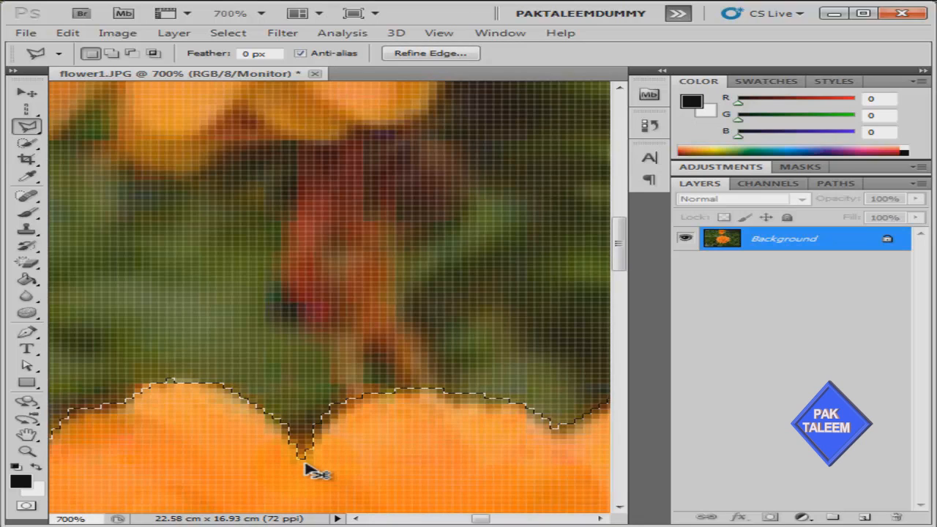
# Step: Copy the selected flower to a new layer and hide the Background layer to isolate the cutout
pyautogui.hotkey('ctrl', '-')
pyautogui.hotkey('ctrl', '-')
pyautogui.hotkey('ctrl', '-')
pyautogui.hotkey('ctrl', '-')
pyautogui.hotkey('ctrl', '-')
pyautogui.hotkey('ctrl', '-')
pyautogui.hotkey('ctrl', '-')
pyautogui.hotkey('ctrl', '-')
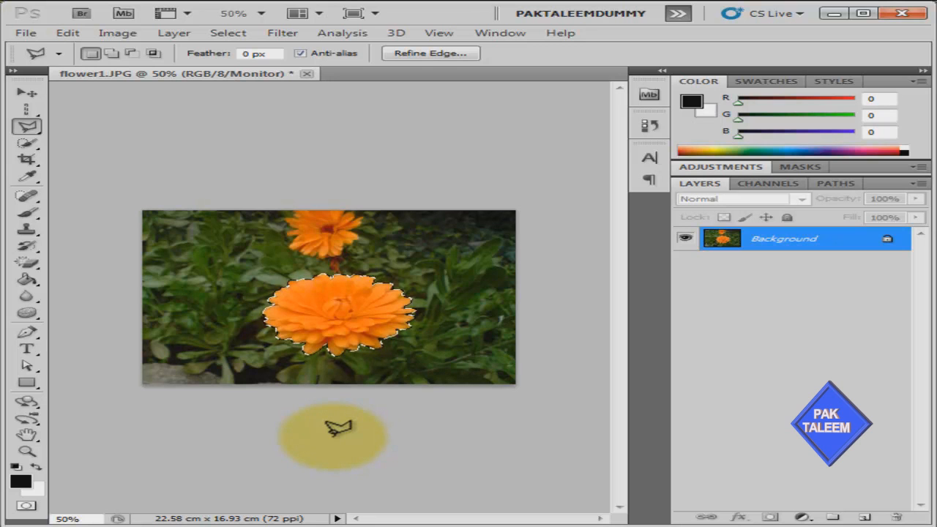
pyautogui.hotkey('ctrl', 'j')
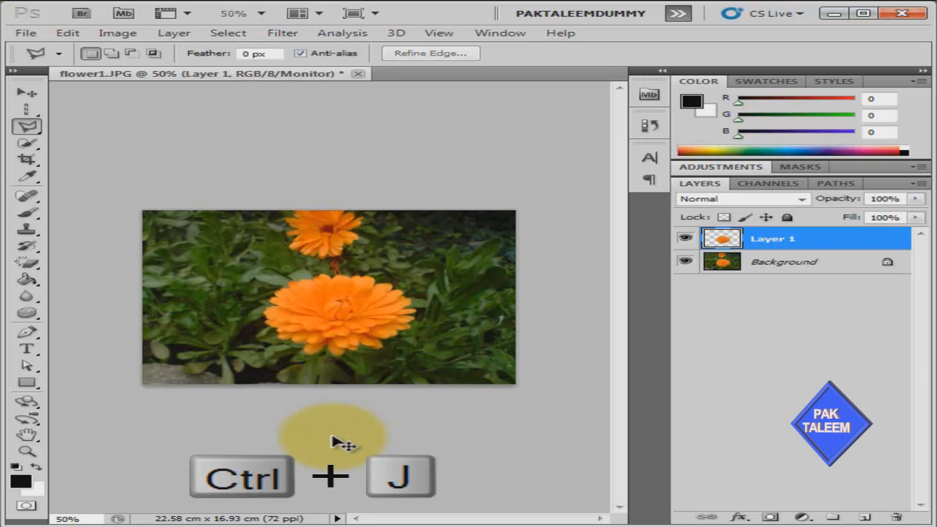
pyautogui.click(686, 262)
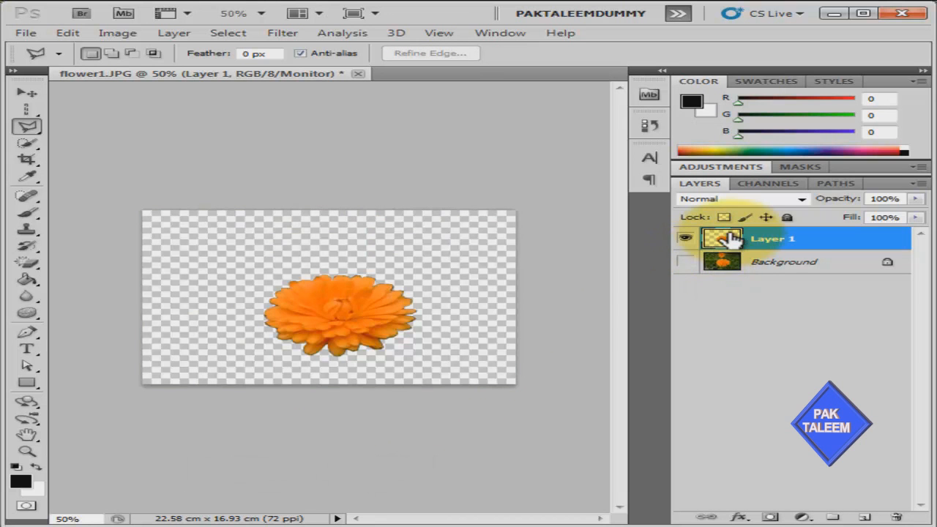
# Step: Inspect the flower cutout's edges, show the Background layer again, and hide and delete Layer 1
pyautogui.hotkey('ctrl', '+')
pyautogui.hotkey('ctrl', '+')
pyautogui.hotkey('ctrl', '+')
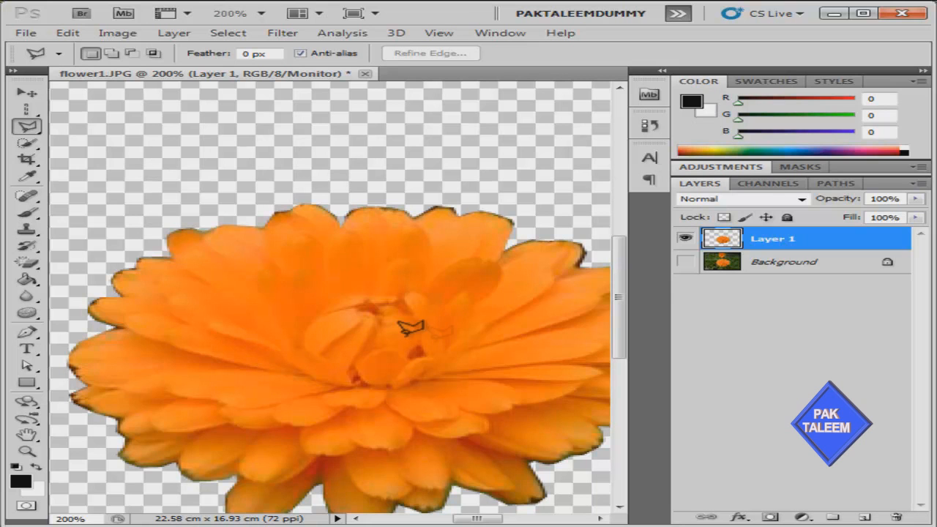
pyautogui.click(685, 261)
pyautogui.click(685, 240)
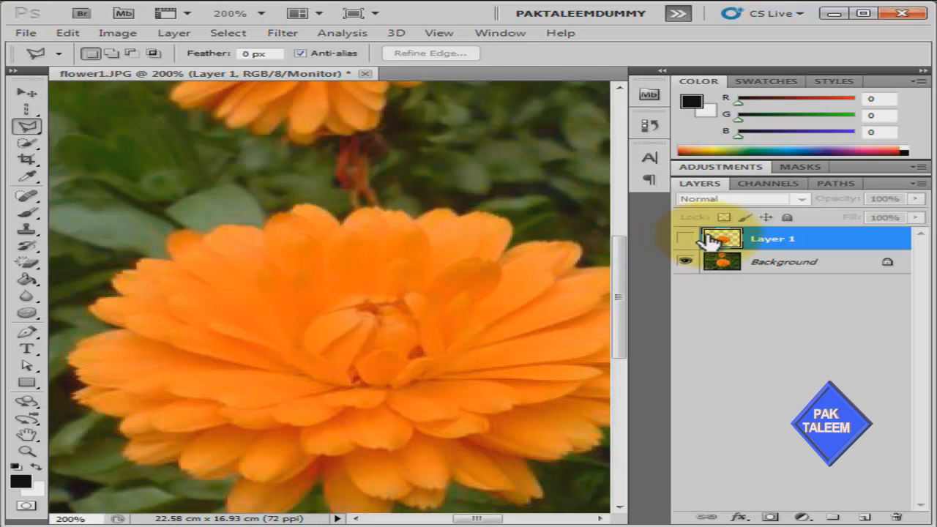
pyautogui.moveTo(713, 240); pyautogui.dragTo(897, 515)
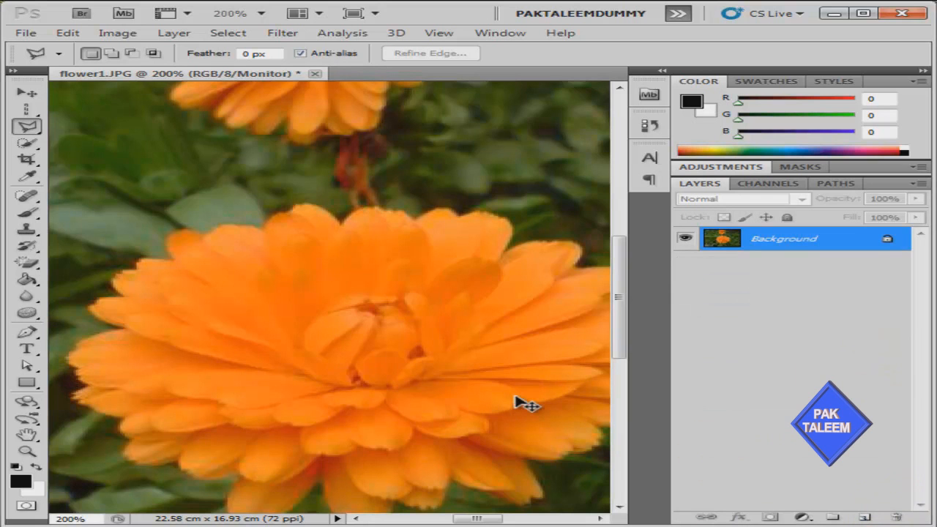
# Step: Place Polygonal Lasso points above the large flower, practise removing the last-placed point twice, and cancel the unfinished outline
pyautogui.hotkey('ctrl', '-')
pyautogui.hotkey('ctrl', '-')
pyautogui.hotkey('ctrl', '-')
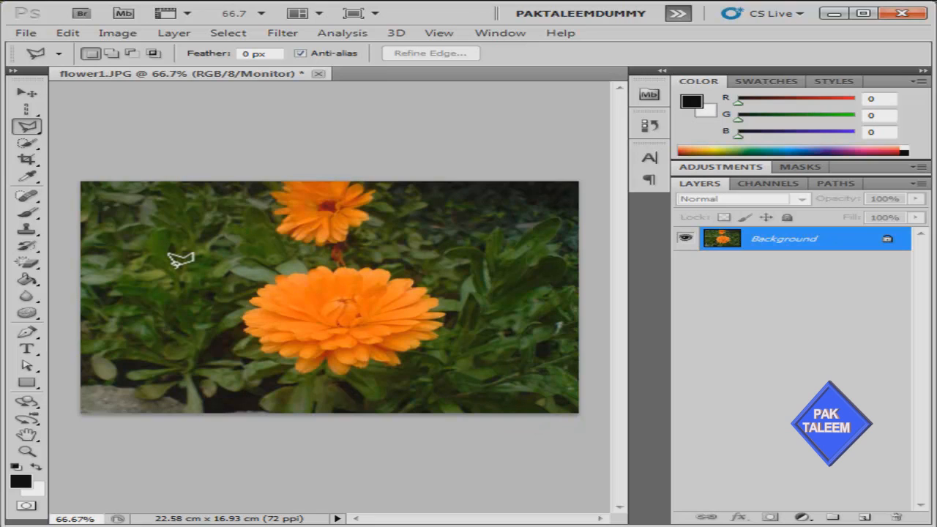
pyautogui.click(214, 277)
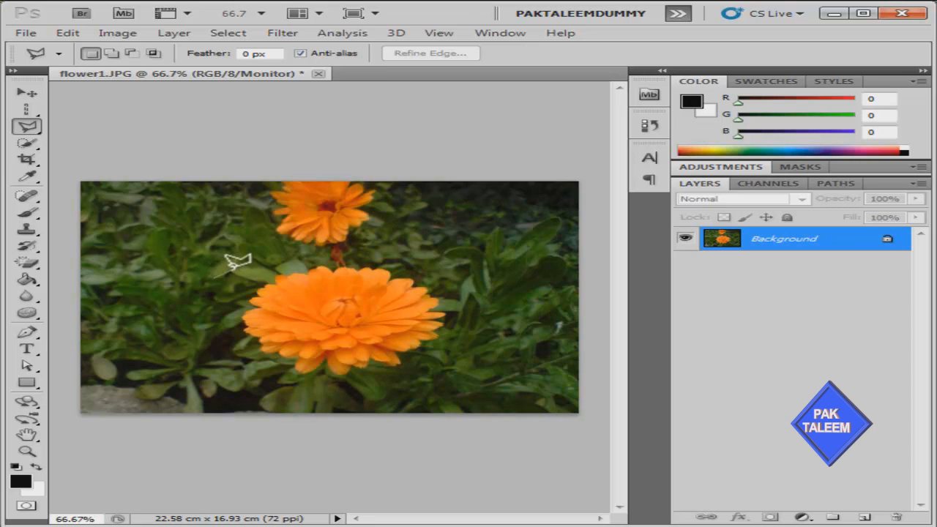
pyautogui.click(274, 247)
pyautogui.click(436, 260)
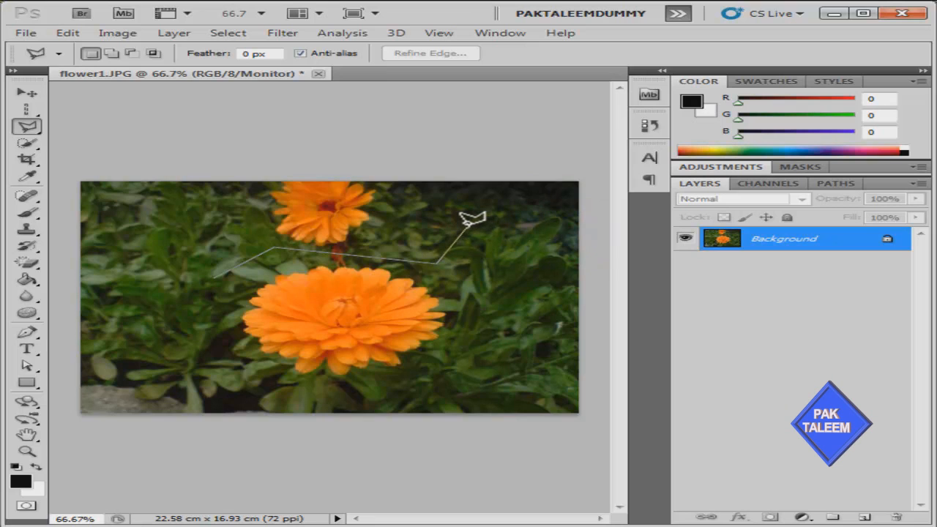
pyautogui.press('BackSpace')
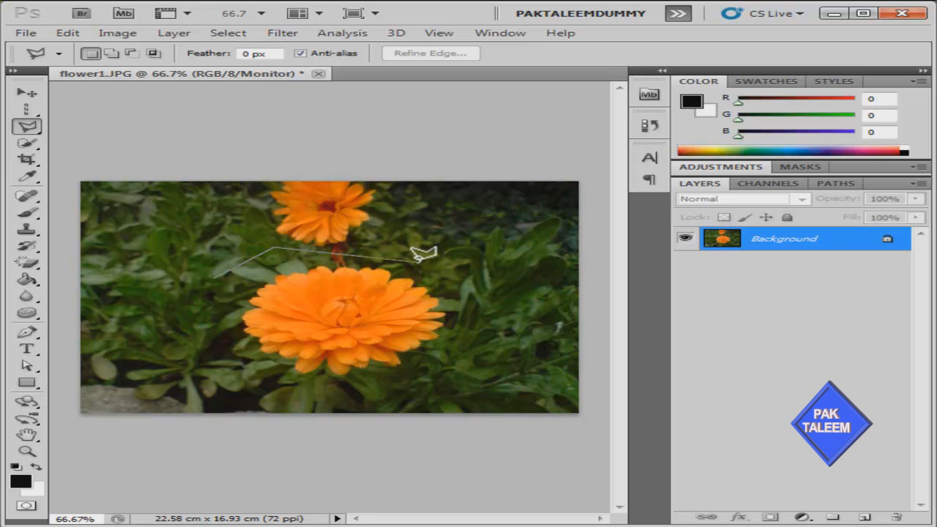
pyautogui.click(485, 262)
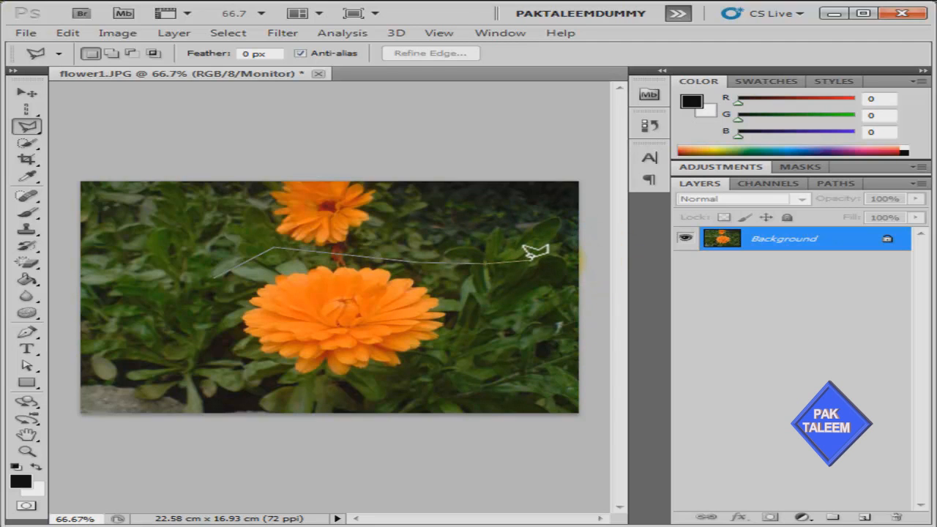
pyautogui.press('BackSpace')
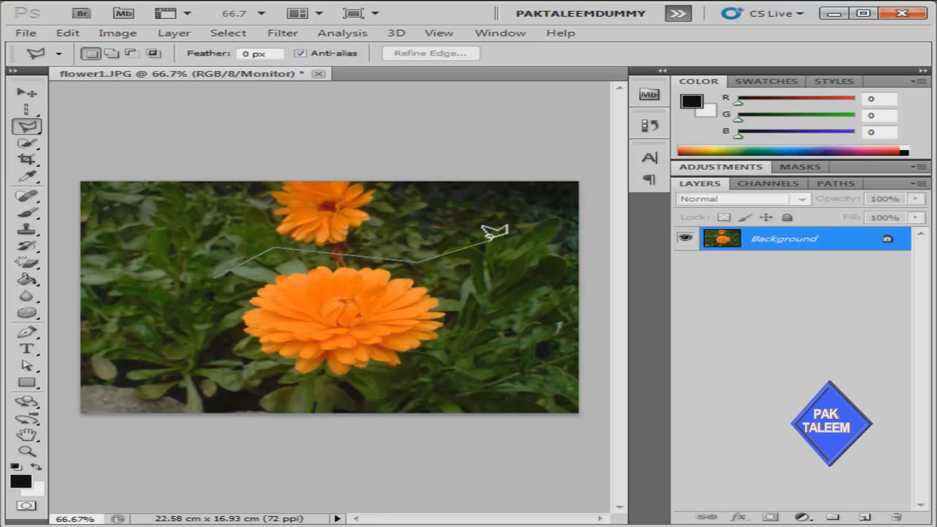
pyautogui.press('Escape')
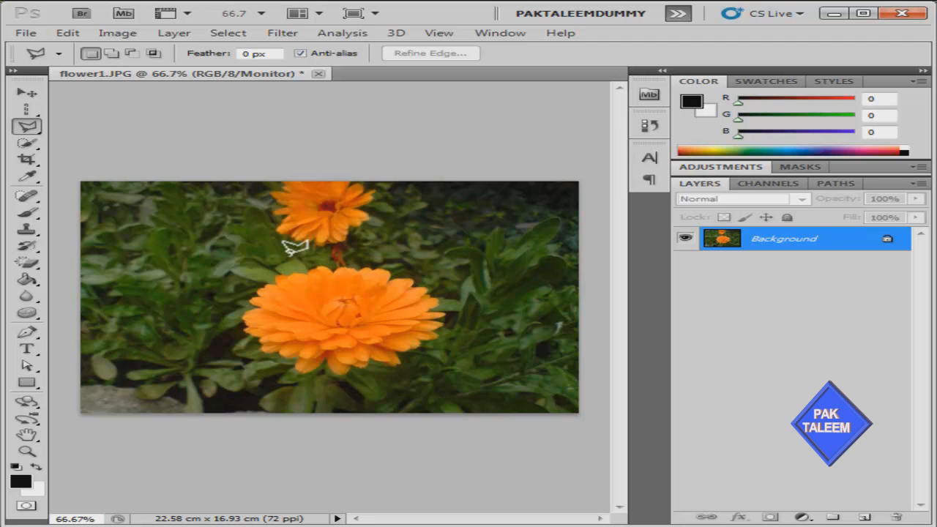
# Step: Switch to the Magnetic Lasso tool and enlarge the view of the large flower
pyautogui.click(31, 130)
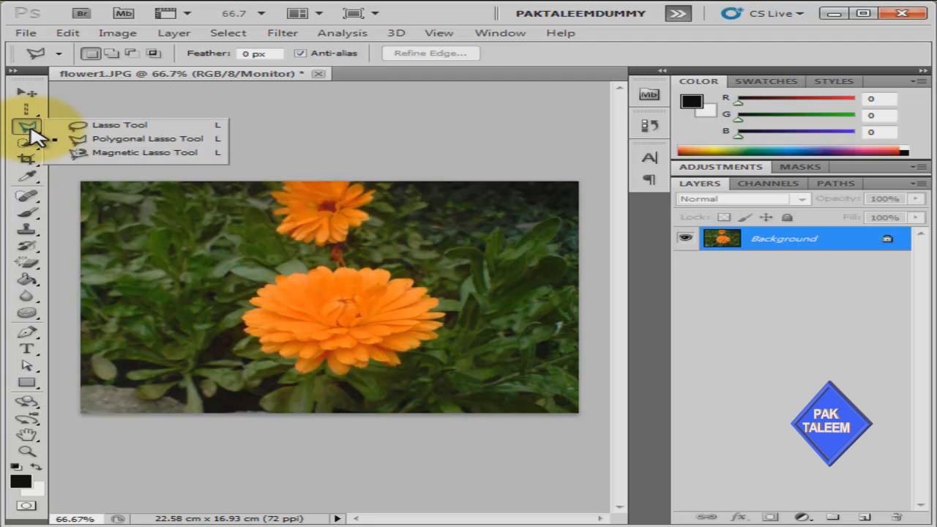
pyautogui.click(147, 153)
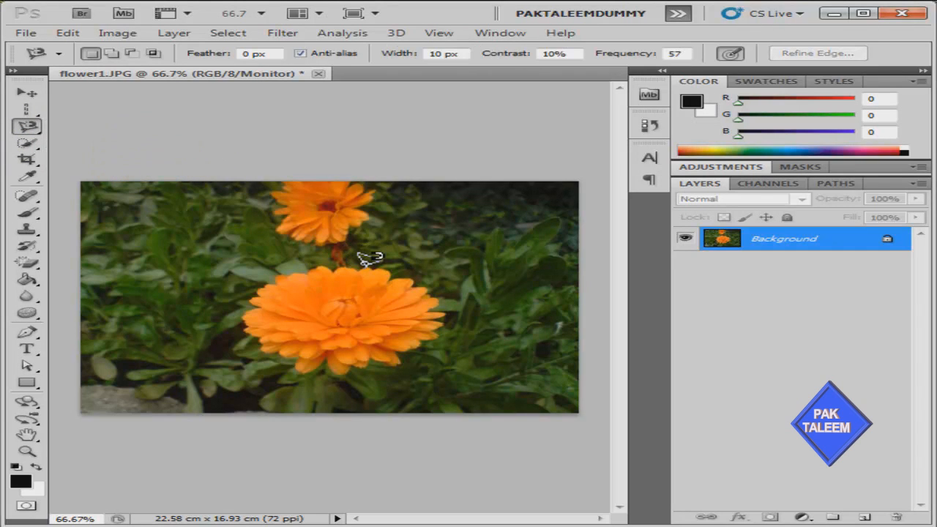
pyautogui.hotkey('ctrl', '+')
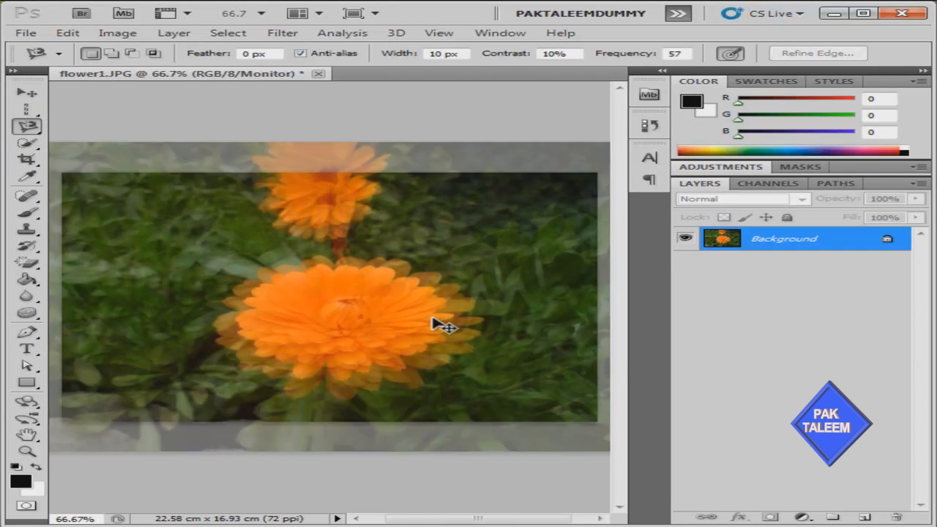
# Step: Try tracing the large flower's upper-right petal edge with the Magnetic Lasso, and cancel the unfinished outline
pyautogui.hotkey('ctrl', '+')
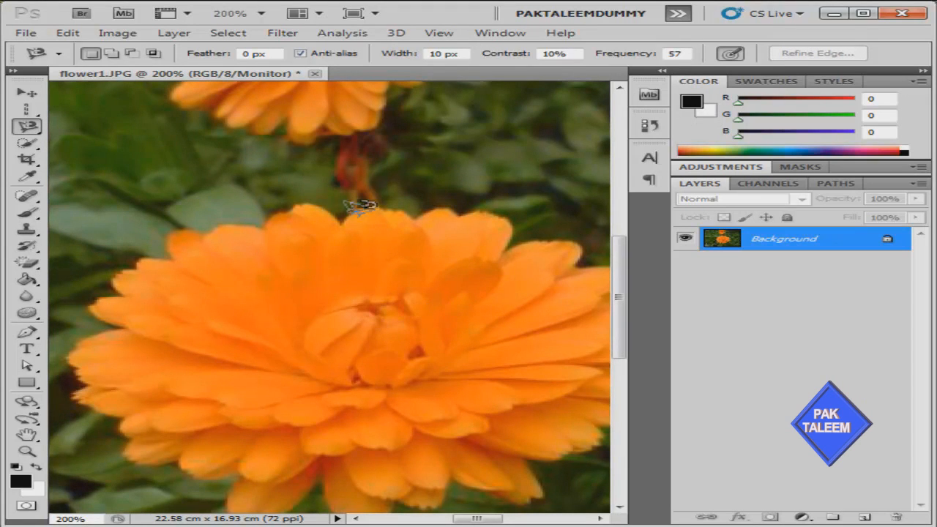
pyautogui.click(338, 225)
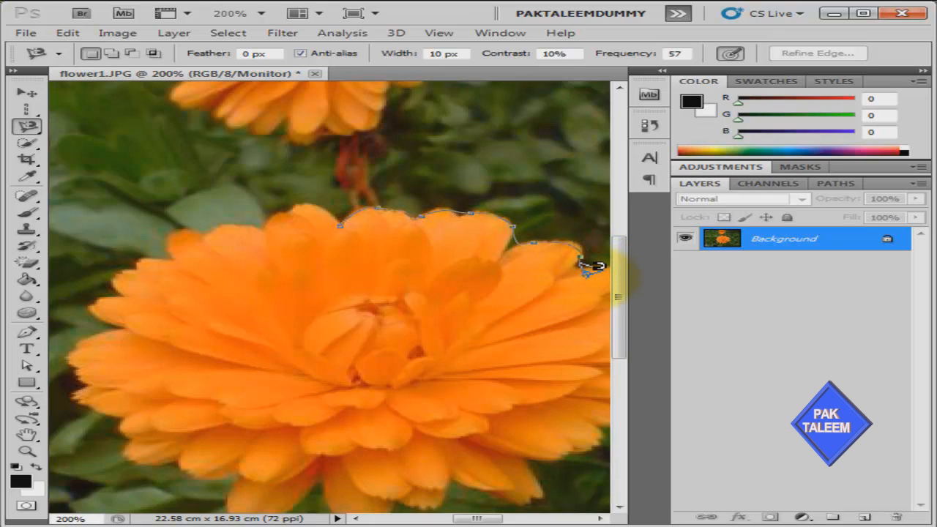
pyautogui.press('space')
pyautogui.moveTo(588, 274)
pyautogui.mouseDown()
pyautogui.moveTo(535, 282)
pyautogui.moveTo(222, 271)
pyautogui.mouseUp()
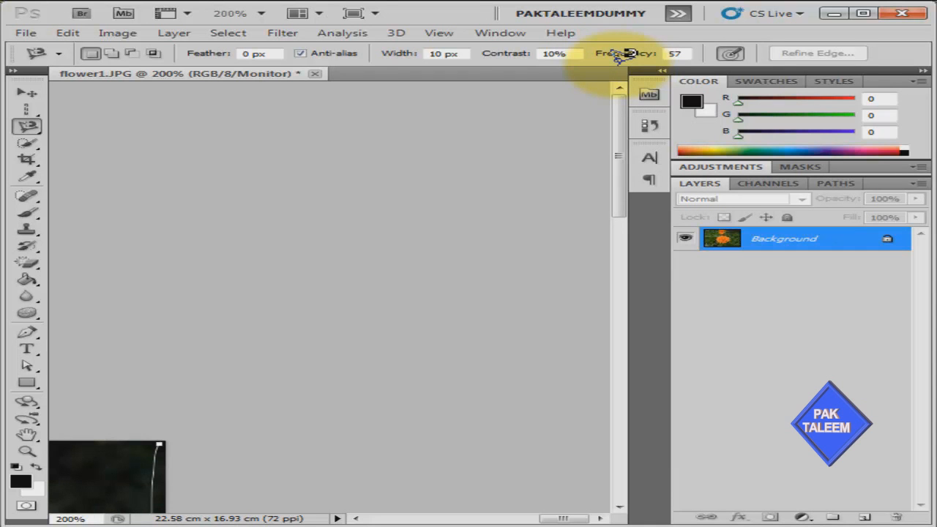
pyautogui.press('space')
pyautogui.moveTo(338, 293); pyautogui.dragTo(615, 125)
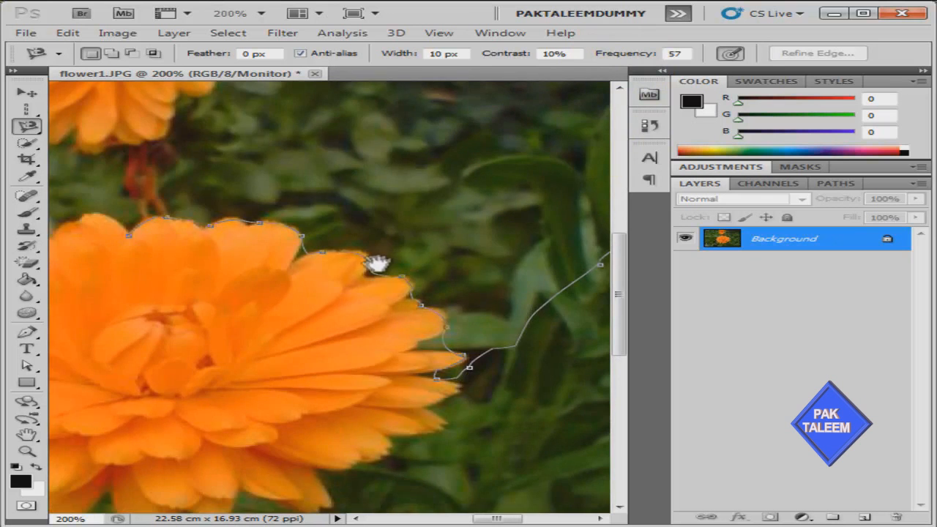
pyautogui.moveTo(378, 263); pyautogui.dragTo(484, 203)
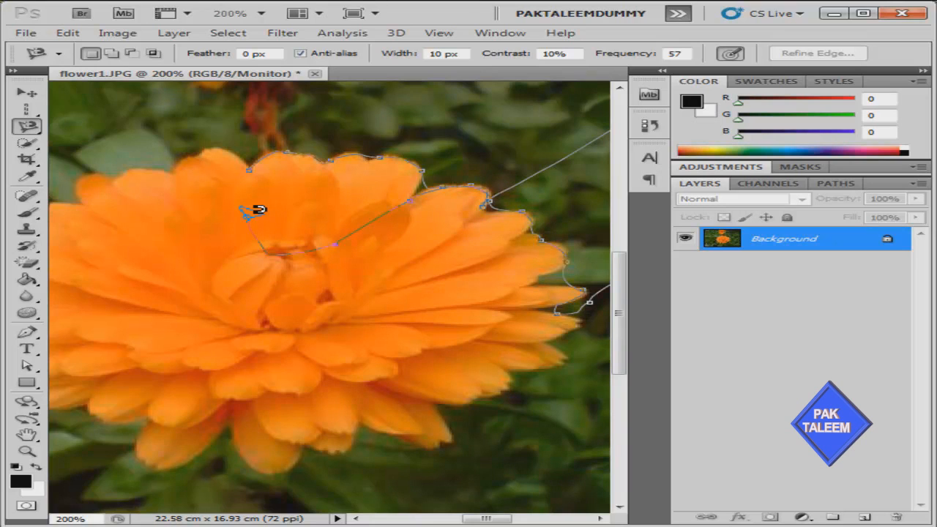
pyautogui.press('Escape')
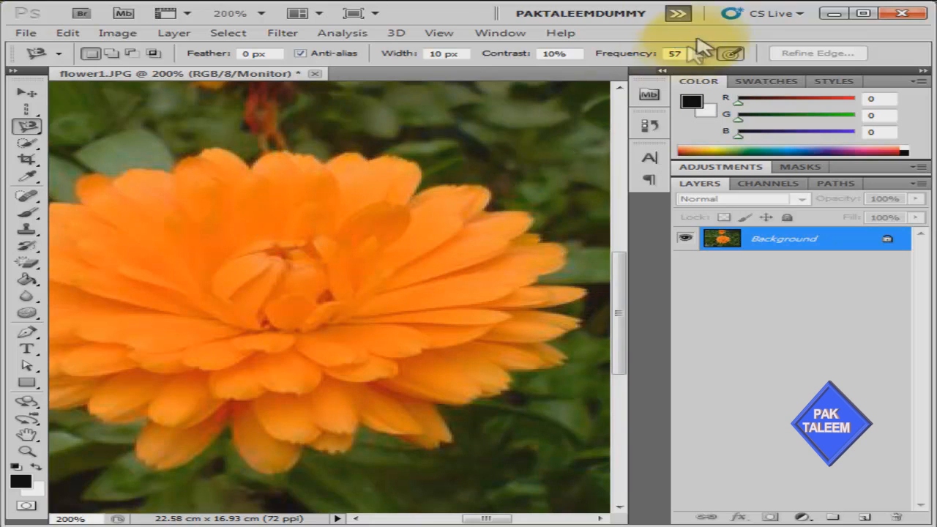
# Step: Set the Magnetic Lasso frequency to 100 and start a test trace at the large flower's upper edge
pyautogui.moveTo(686, 55); pyautogui.dragTo(619, 59)
pyautogui.write('100')
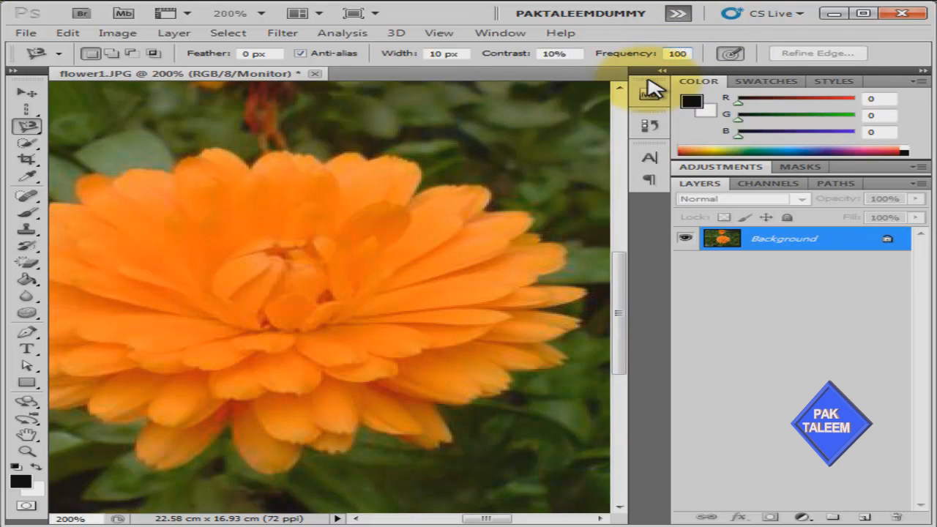
pyautogui.click(651, 88)
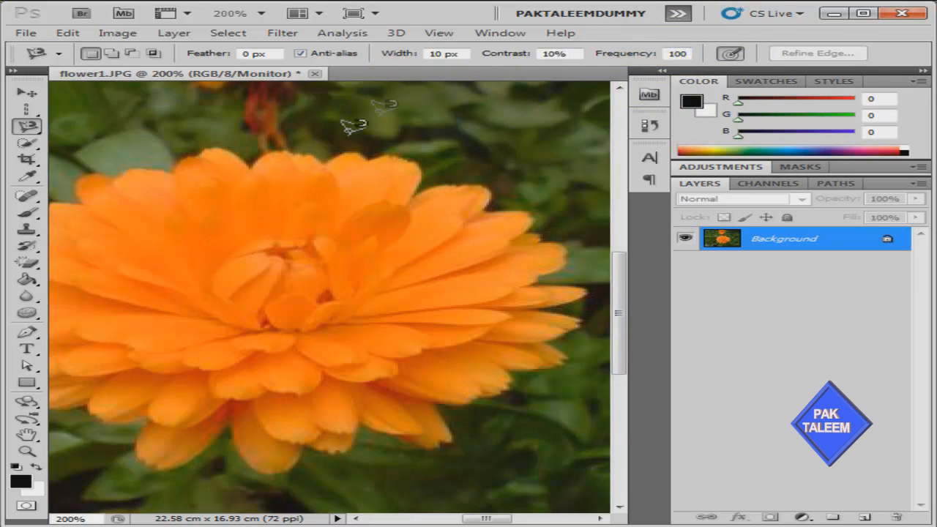
pyautogui.click(328, 157)
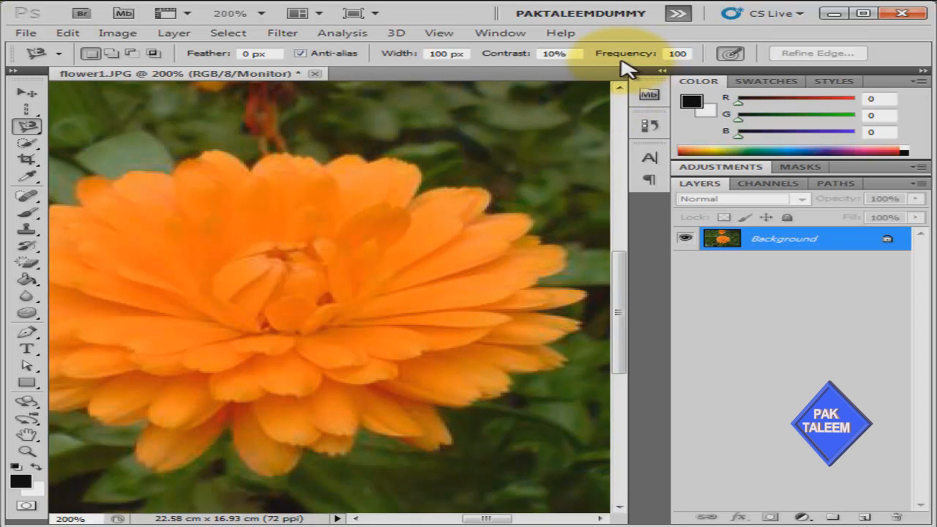
# Step: Set the Magnetic Lasso frequency to 57 and try a trace from the large flower's upper-right petals
pyautogui.click(673, 53)
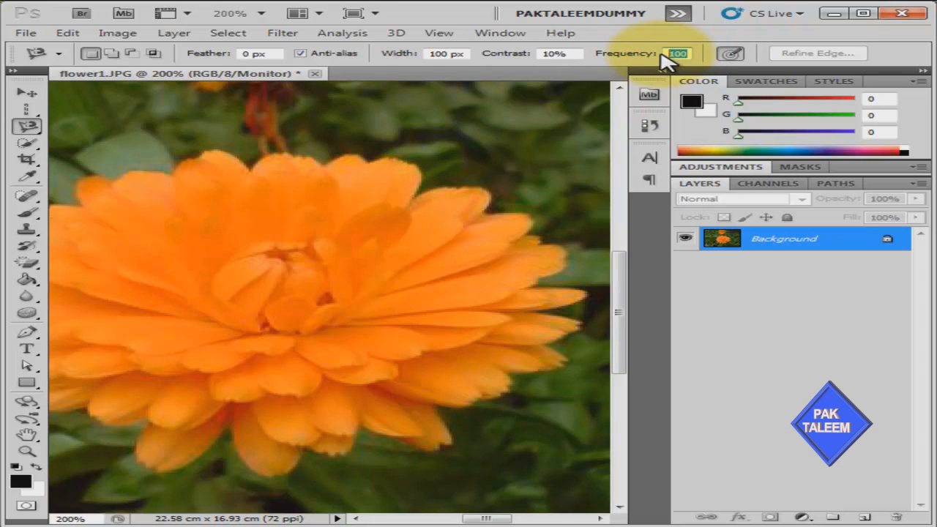
pyautogui.write('57')
pyautogui.press('Return')
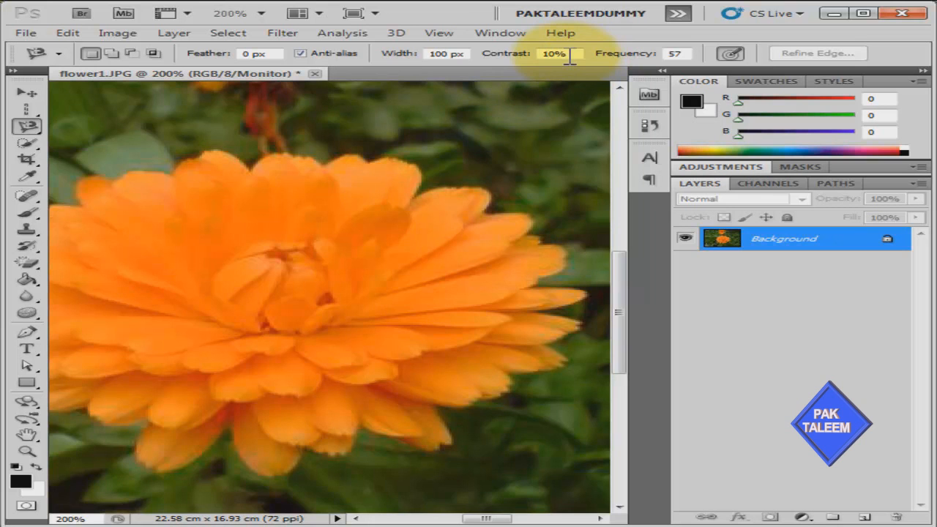
pyautogui.click(418, 194)
pyautogui.scroll(2, 512, 139)
pyautogui.scroll(-3, 502, 220)
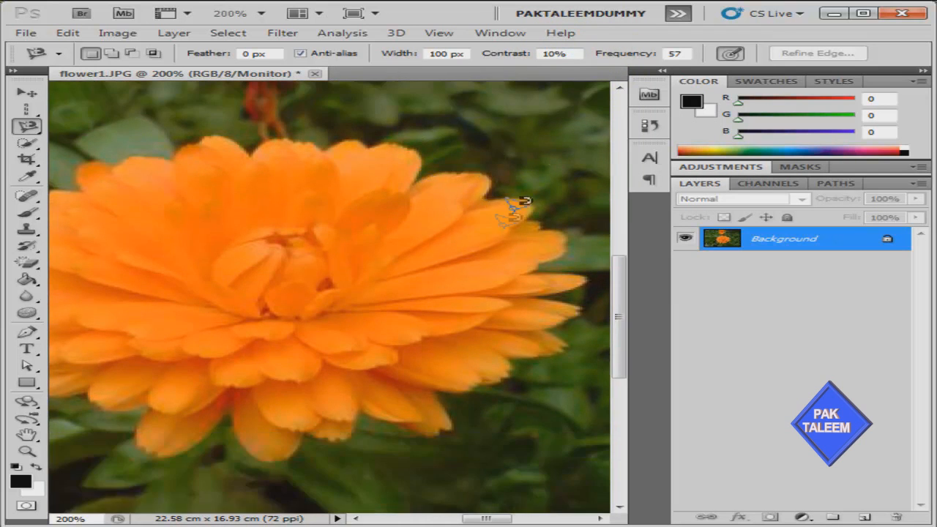
# Step: Set the Magnetic Lasso contrast to 50% and try a trace from the notch between the flower's upper petals
pyautogui.click(575, 53)
pyautogui.write('50')
pyautogui.press('Return')
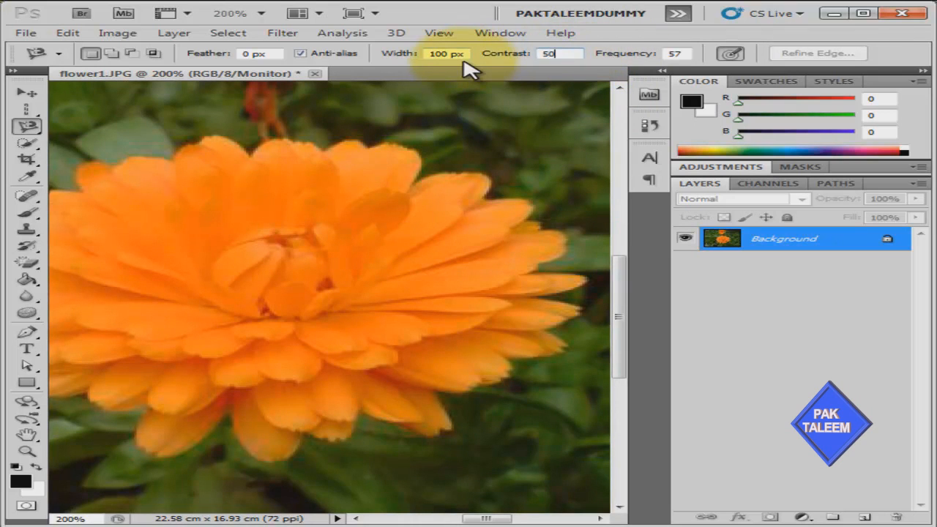
pyautogui.click(425, 169)
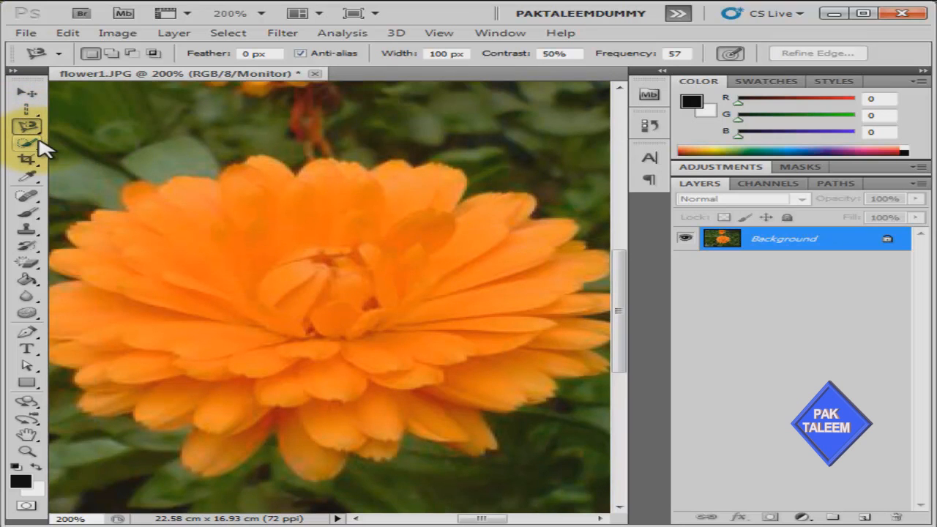
# Step: Select the foliage background around the large flower with the Quick Selection tool, leaving the large flower out
pyautogui.click(38, 146)
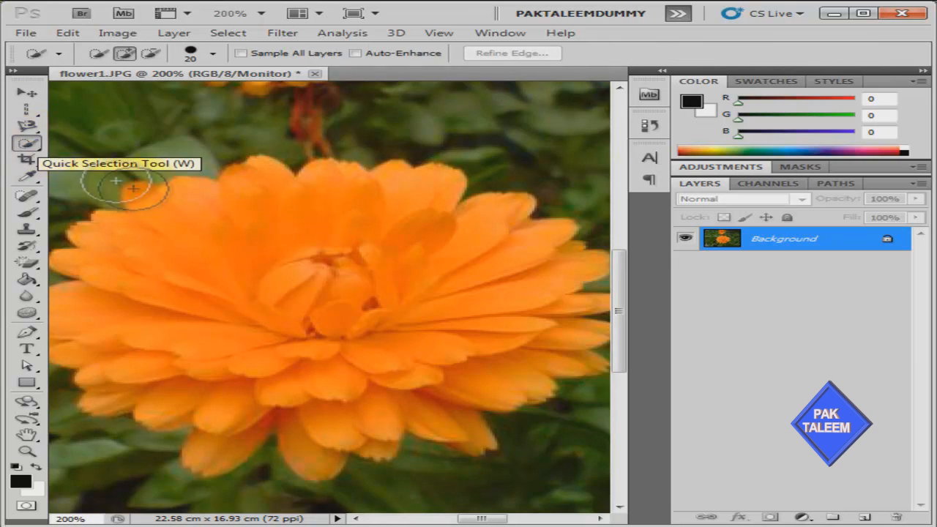
pyautogui.hotkey('ctrl', '-')
pyautogui.hotkey('ctrl', '-')
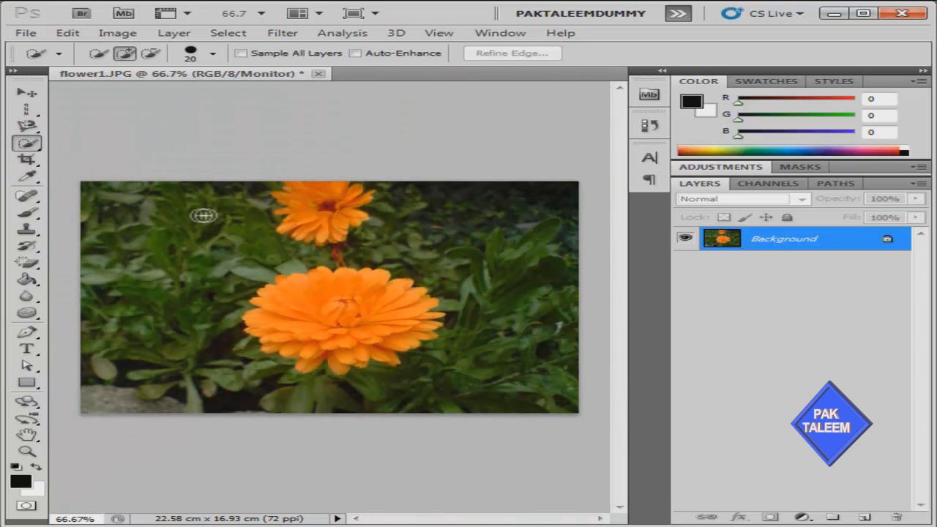
pyautogui.moveTo(176, 207)
pyautogui.mouseDown()
pyautogui.moveTo(199, 208)
pyautogui.moveTo(181, 251)
pyautogui.moveTo(134, 264)
pyautogui.moveTo(115, 210)
pyautogui.moveTo(140, 277)
pyautogui.moveTo(142, 347)
pyautogui.moveTo(187, 379)
pyautogui.moveTo(372, 404)
pyautogui.moveTo(437, 399)
pyautogui.moveTo(494, 357)
pyautogui.moveTo(538, 372)
pyautogui.mouseUp()
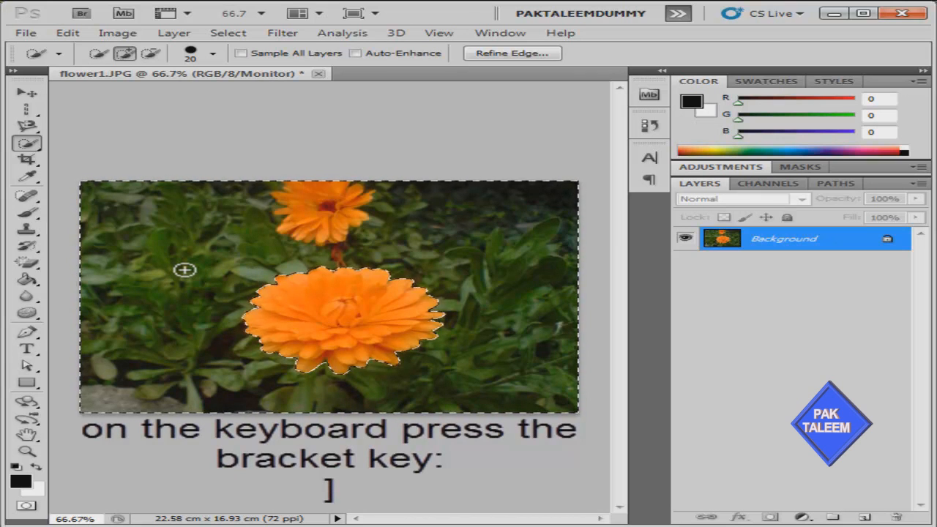
# Step: Enlarge the Quick Selection brush to size 200
pyautogui.press(']')
pyautogui.press(']')
pyautogui.press(']')
pyautogui.press(']')
pyautogui.press(']')
pyautogui.press(']')
pyautogui.press(']')
pyautogui.press(']')
pyautogui.press(']')
pyautogui.press(']')
pyautogui.press(']')
pyautogui.press(']')
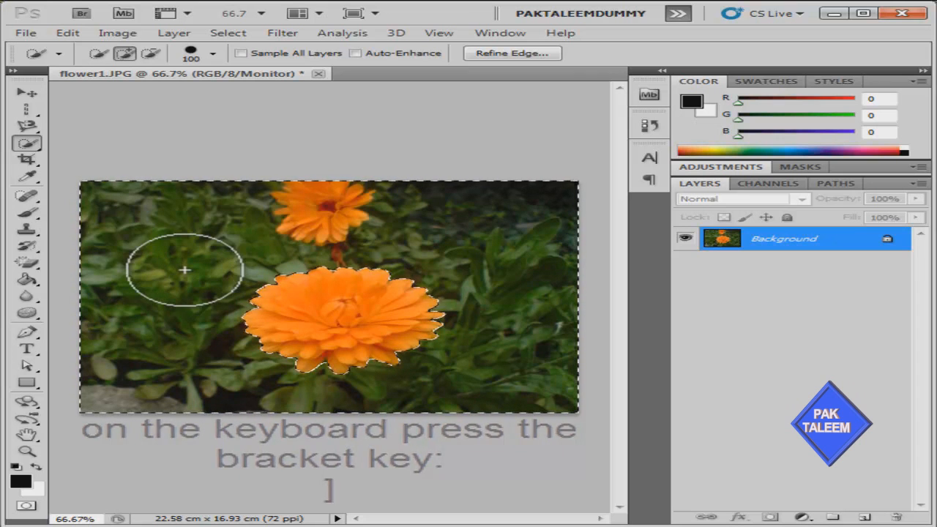
pyautogui.press(']')
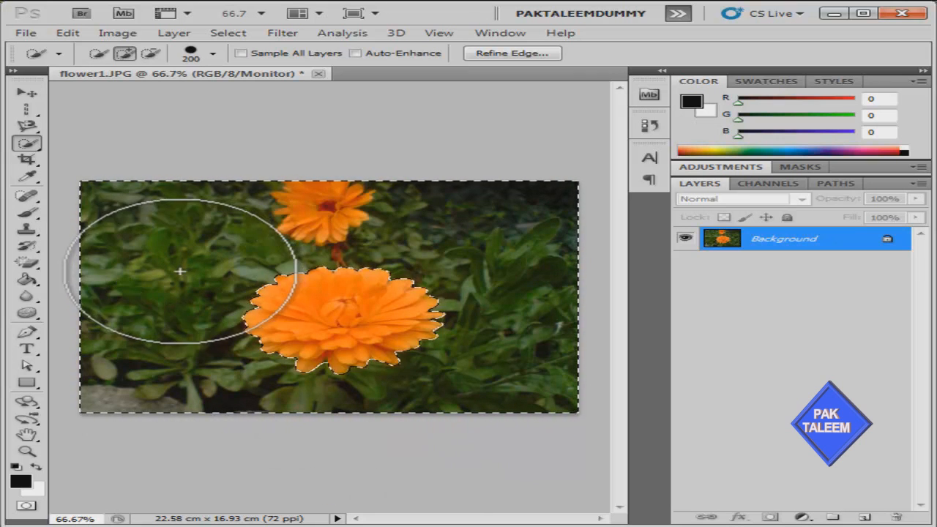
# Step: Reduce the Quick Selection brush to size 40
pyautogui.press('[')
pyautogui.press('[')
pyautogui.press('[')
pyautogui.press('[')
pyautogui.press('[')
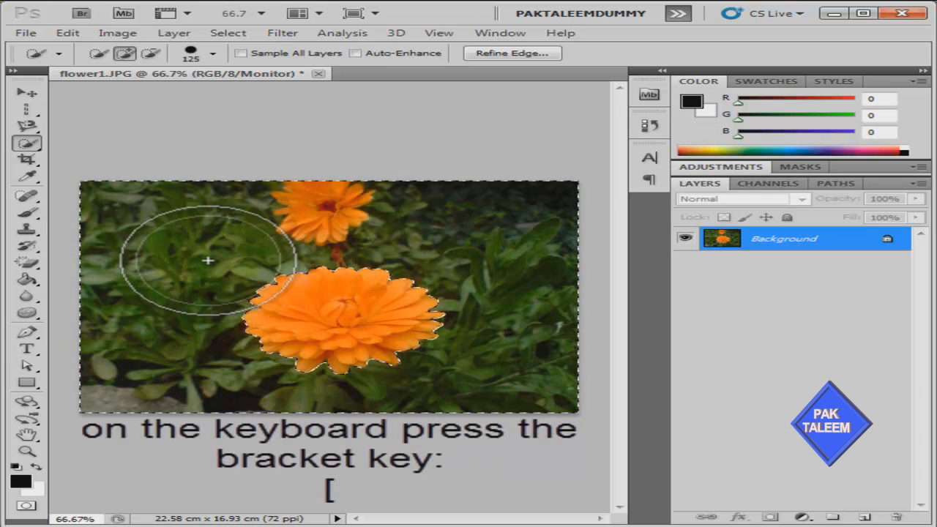
pyautogui.press('[')
pyautogui.press('[')
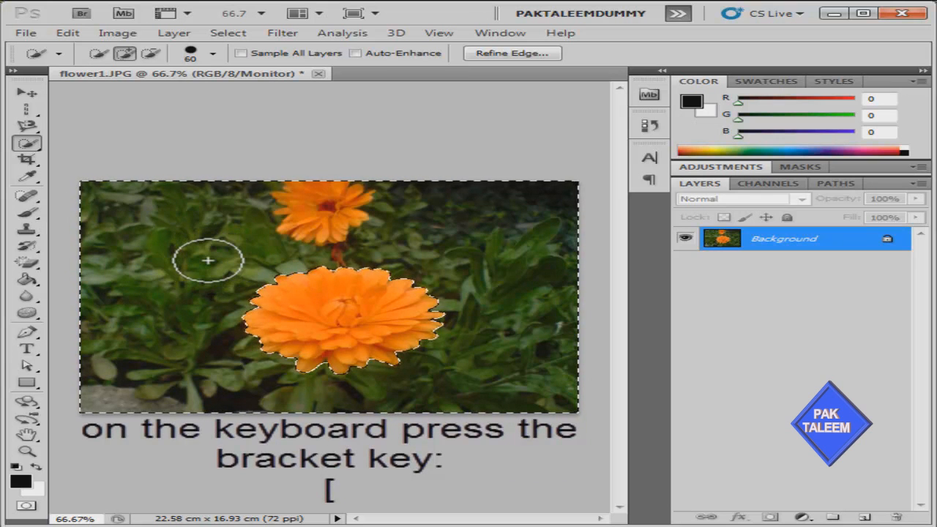
pyautogui.press('[')
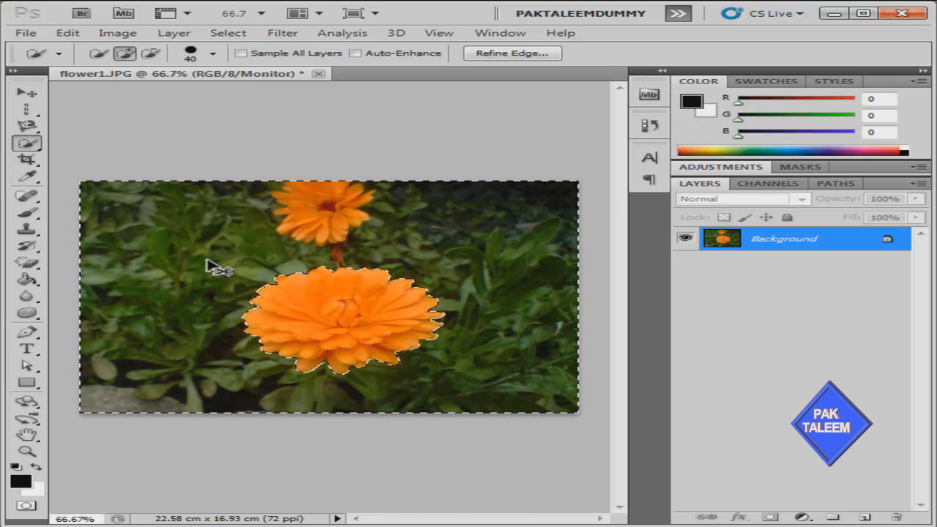
# Step: Clear the selection and try the Magic Wand at tolerance 32 on the left foliage, the dark upper-right background and the large flower's petals
pyautogui.hotkey('ctrl', 'd')
pyautogui.moveTo(27, 143); pyautogui.dragTo(92, 156)
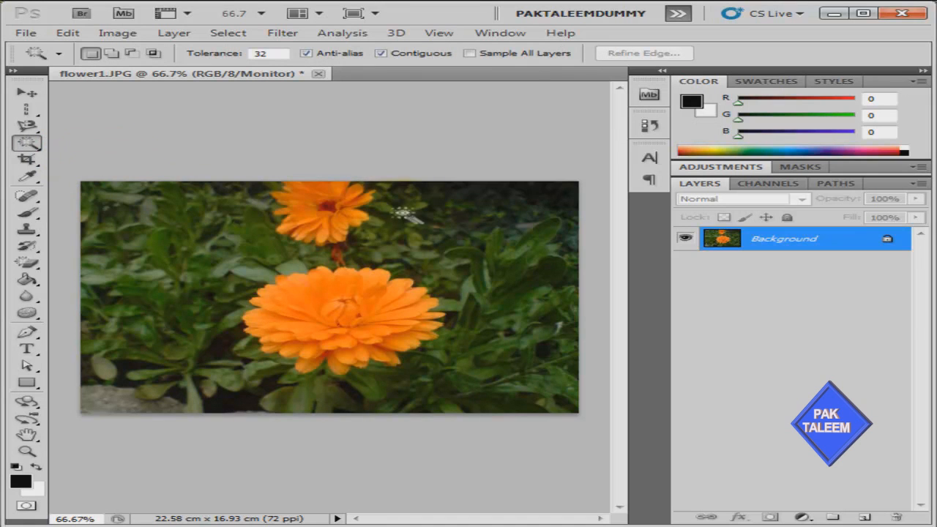
pyautogui.click(177, 259)
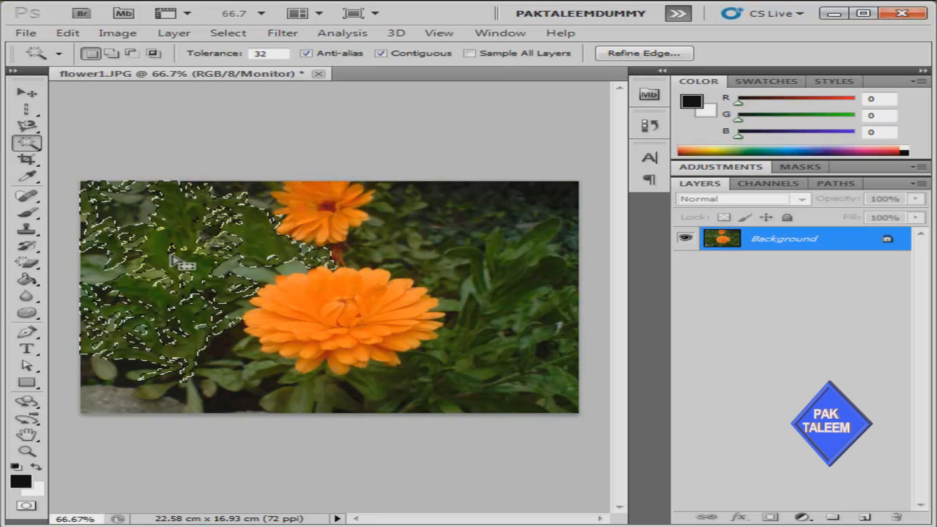
pyautogui.click(542, 196)
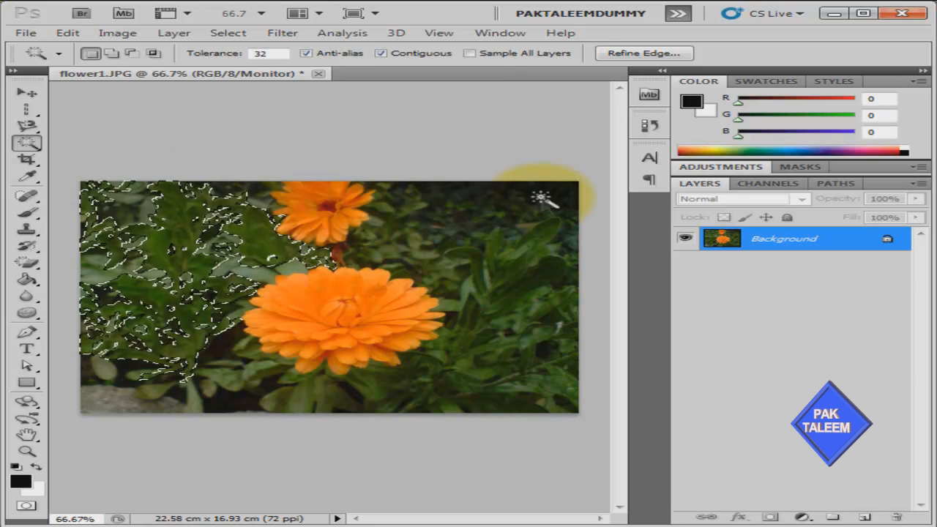
pyautogui.click(452, 194)
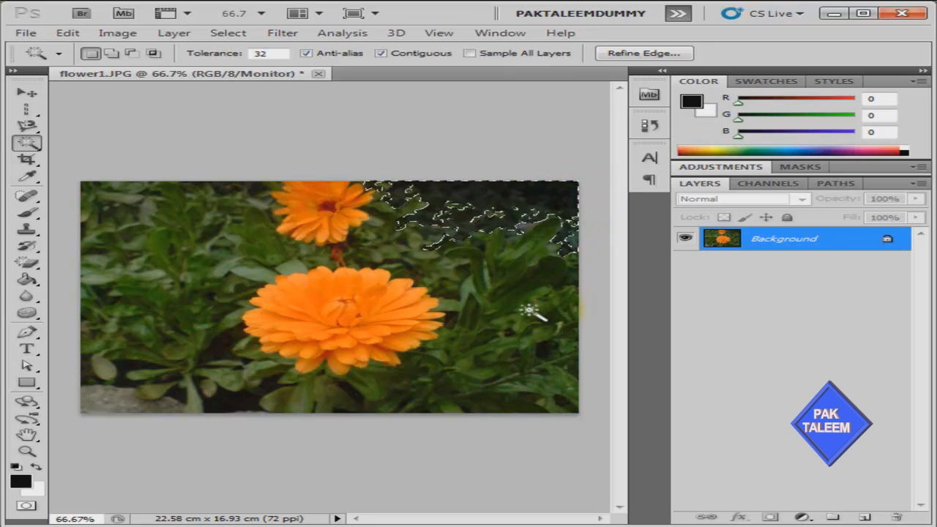
pyautogui.click(386, 331)
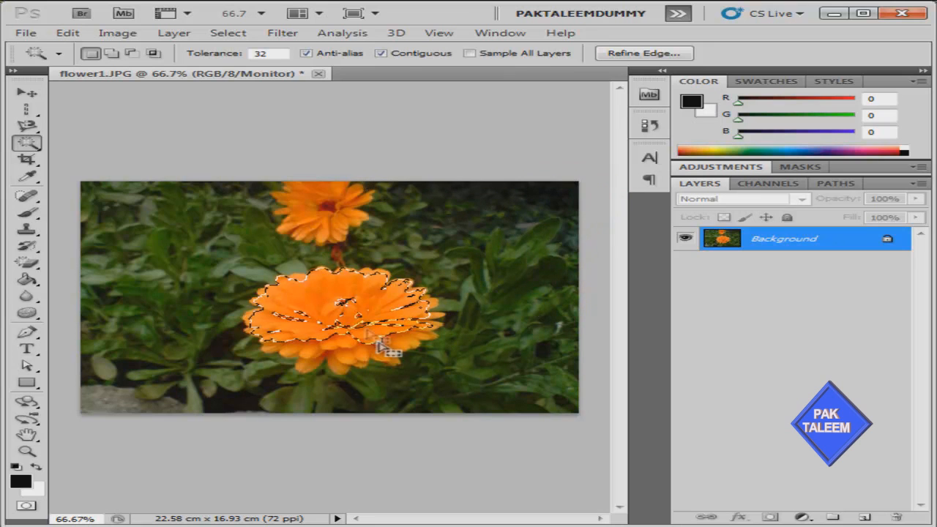